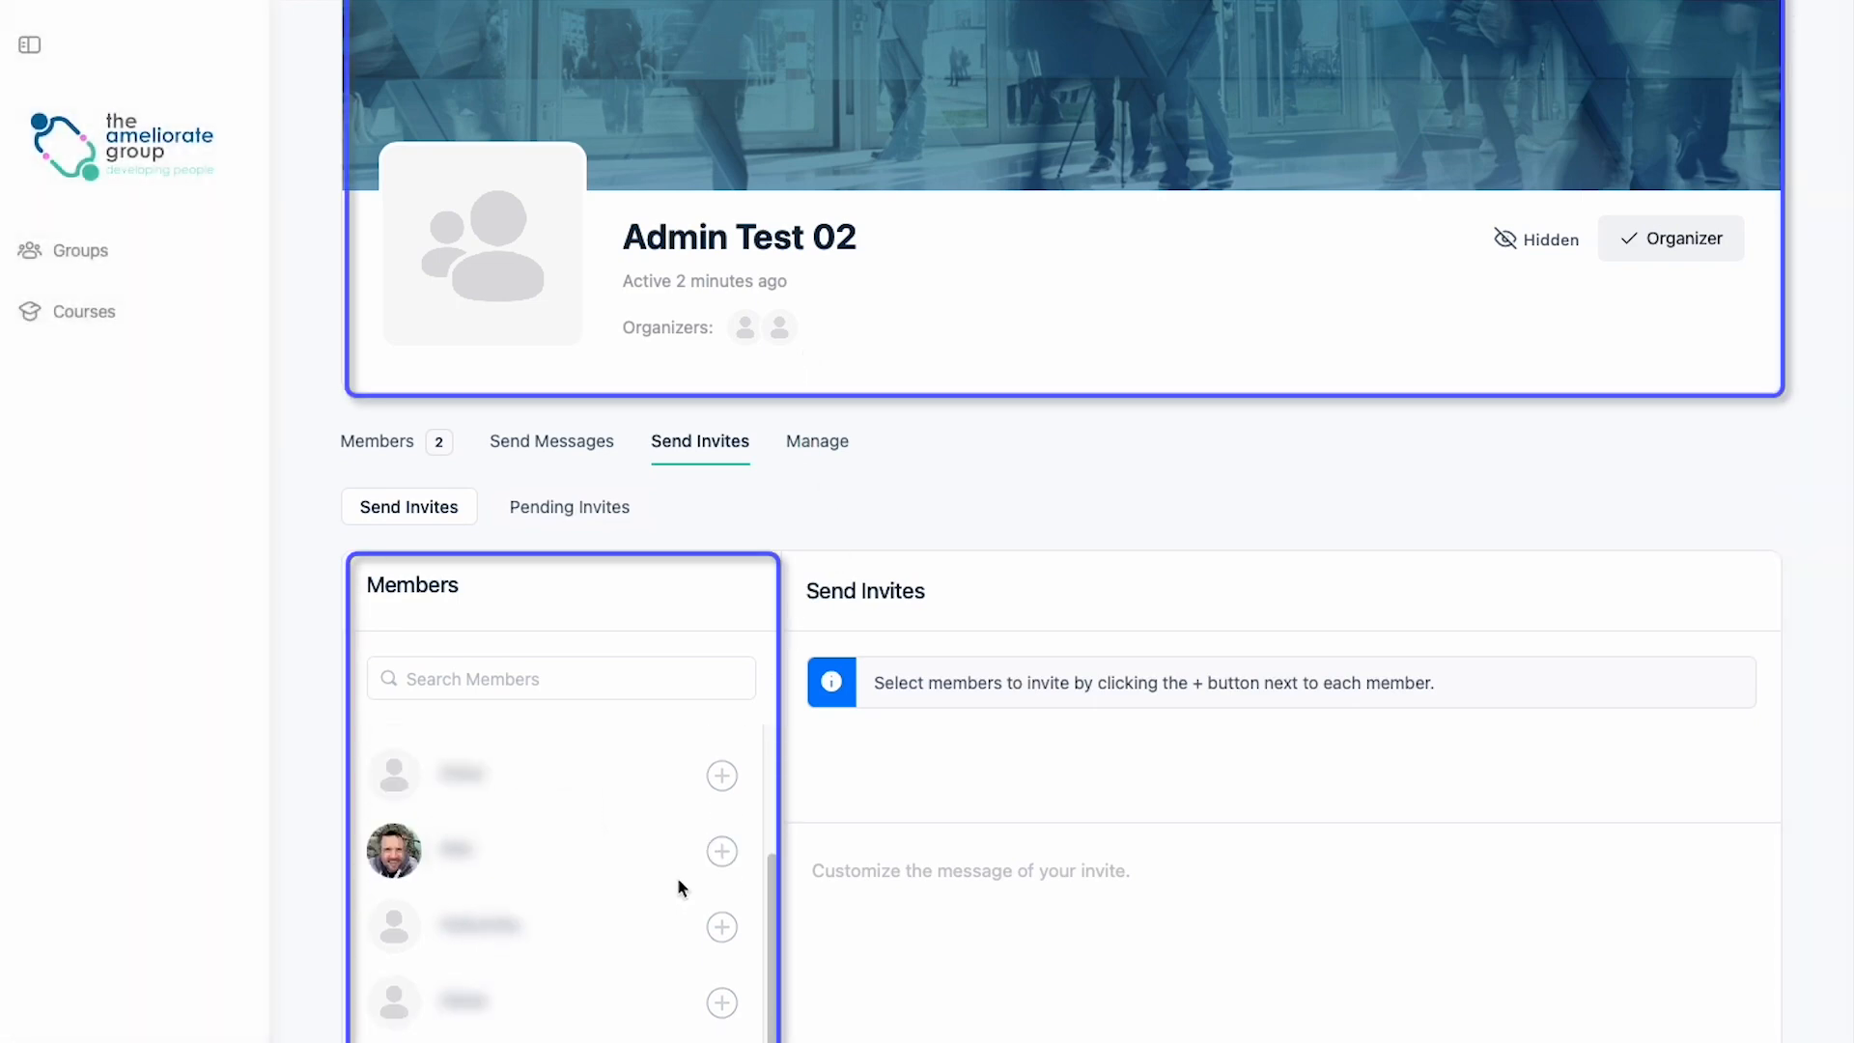
- Review the invitable member list on the Send Invites page of the Admin Test 02 group
scroll(715, 840, "up", 2)
scroll(748, 819, "down", 1)
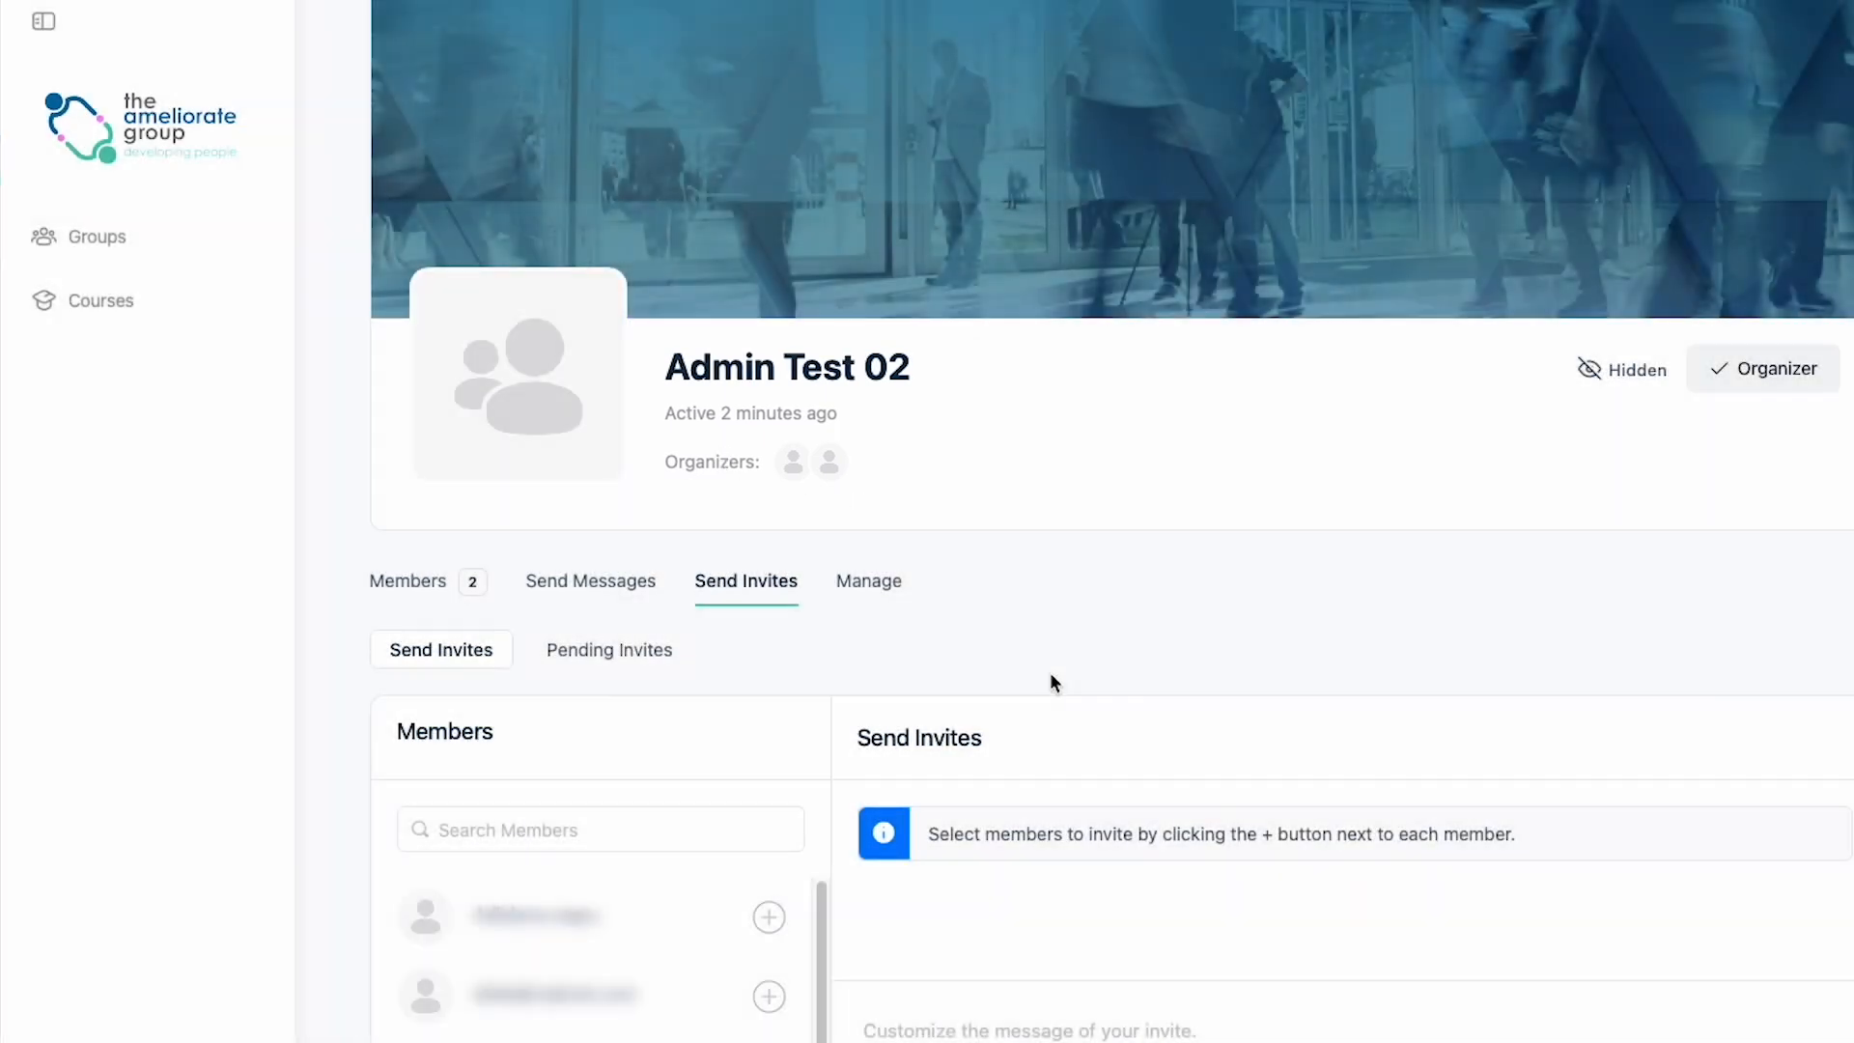
scroll(1056, 669, "down", 5)
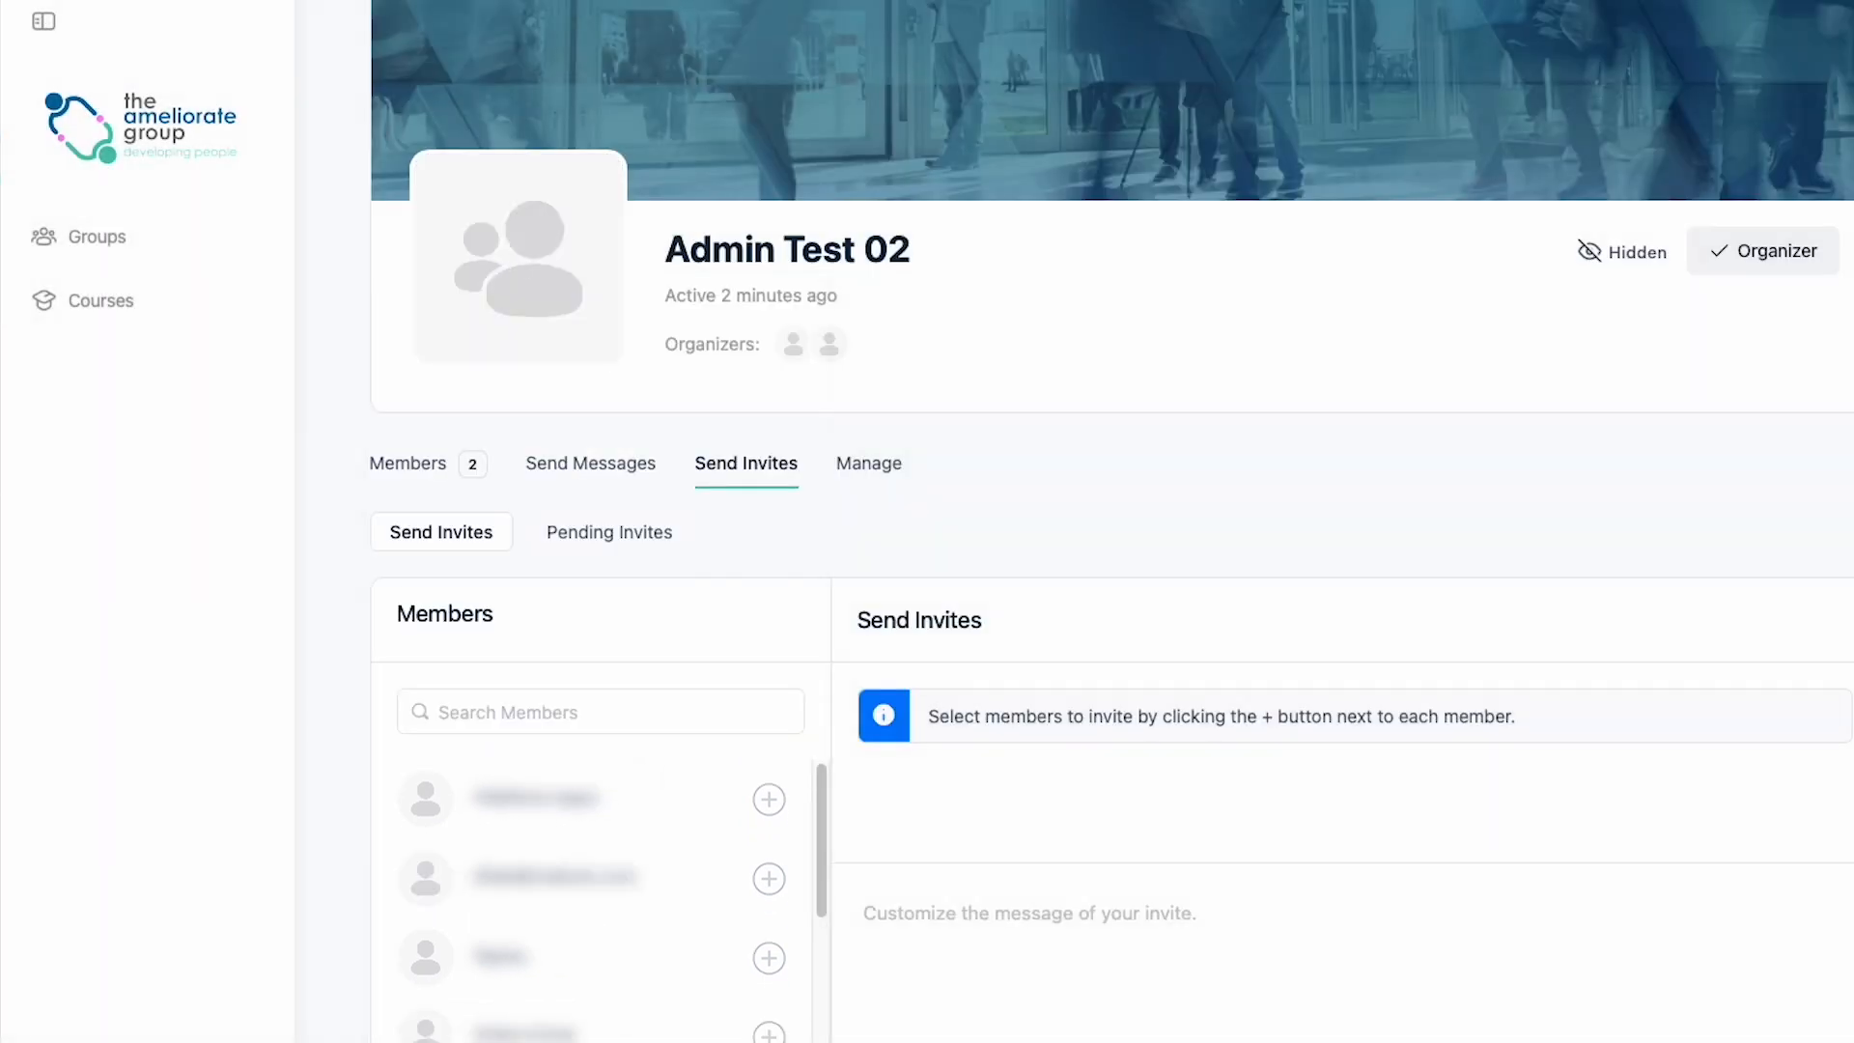
left_click_drag(2, 490, 93, 494)
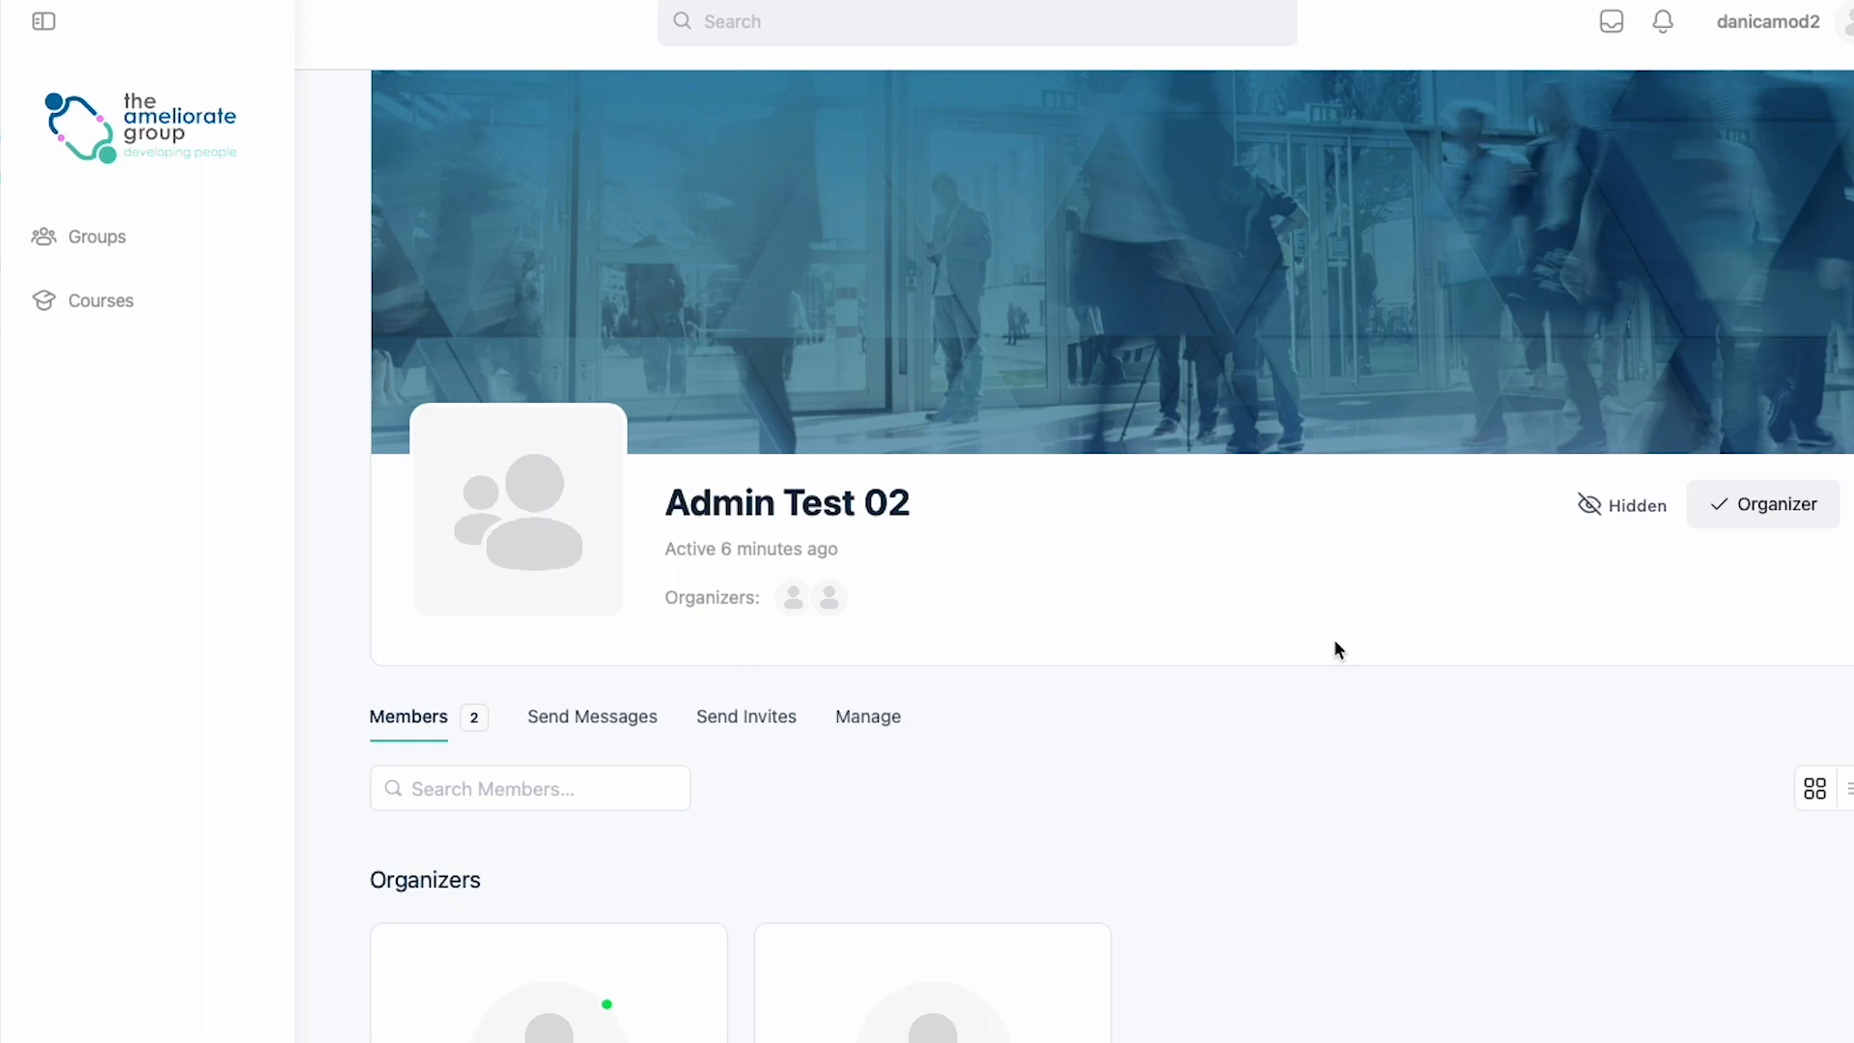
left_click(767, 723)
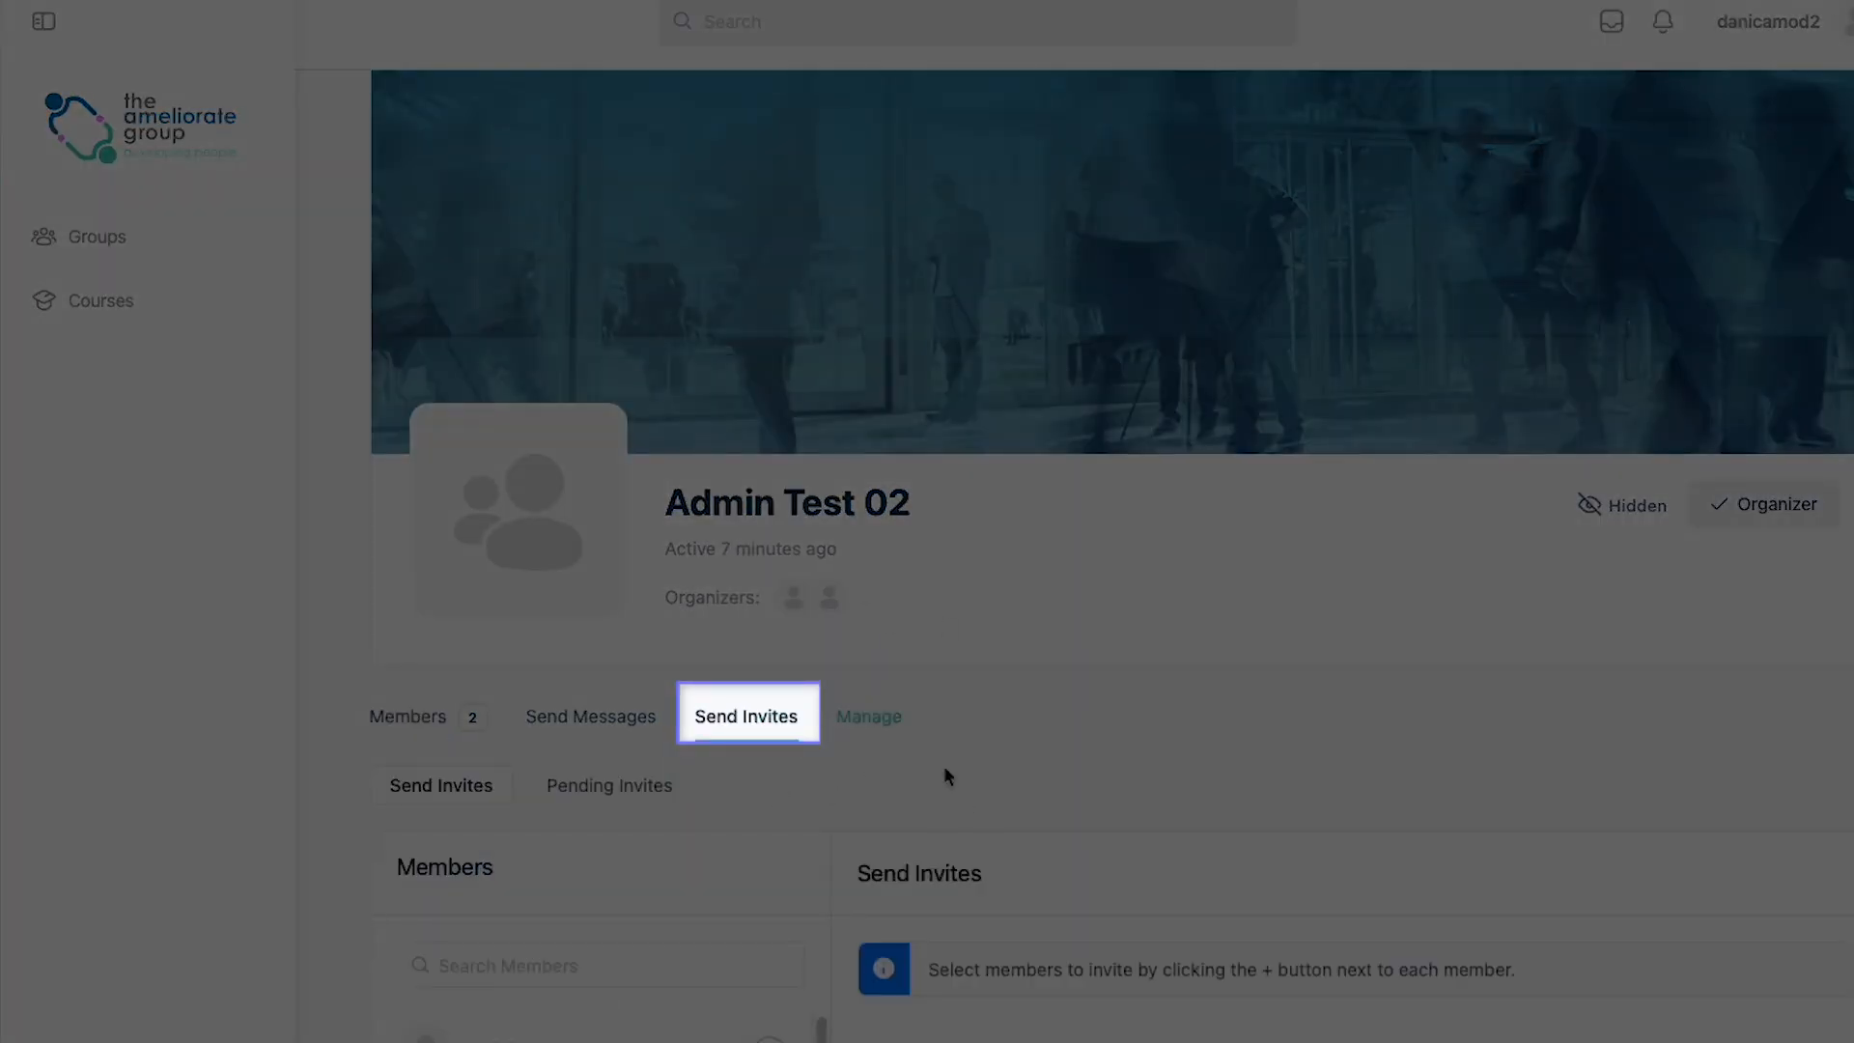
scroll(1000, 819, "down", 3)
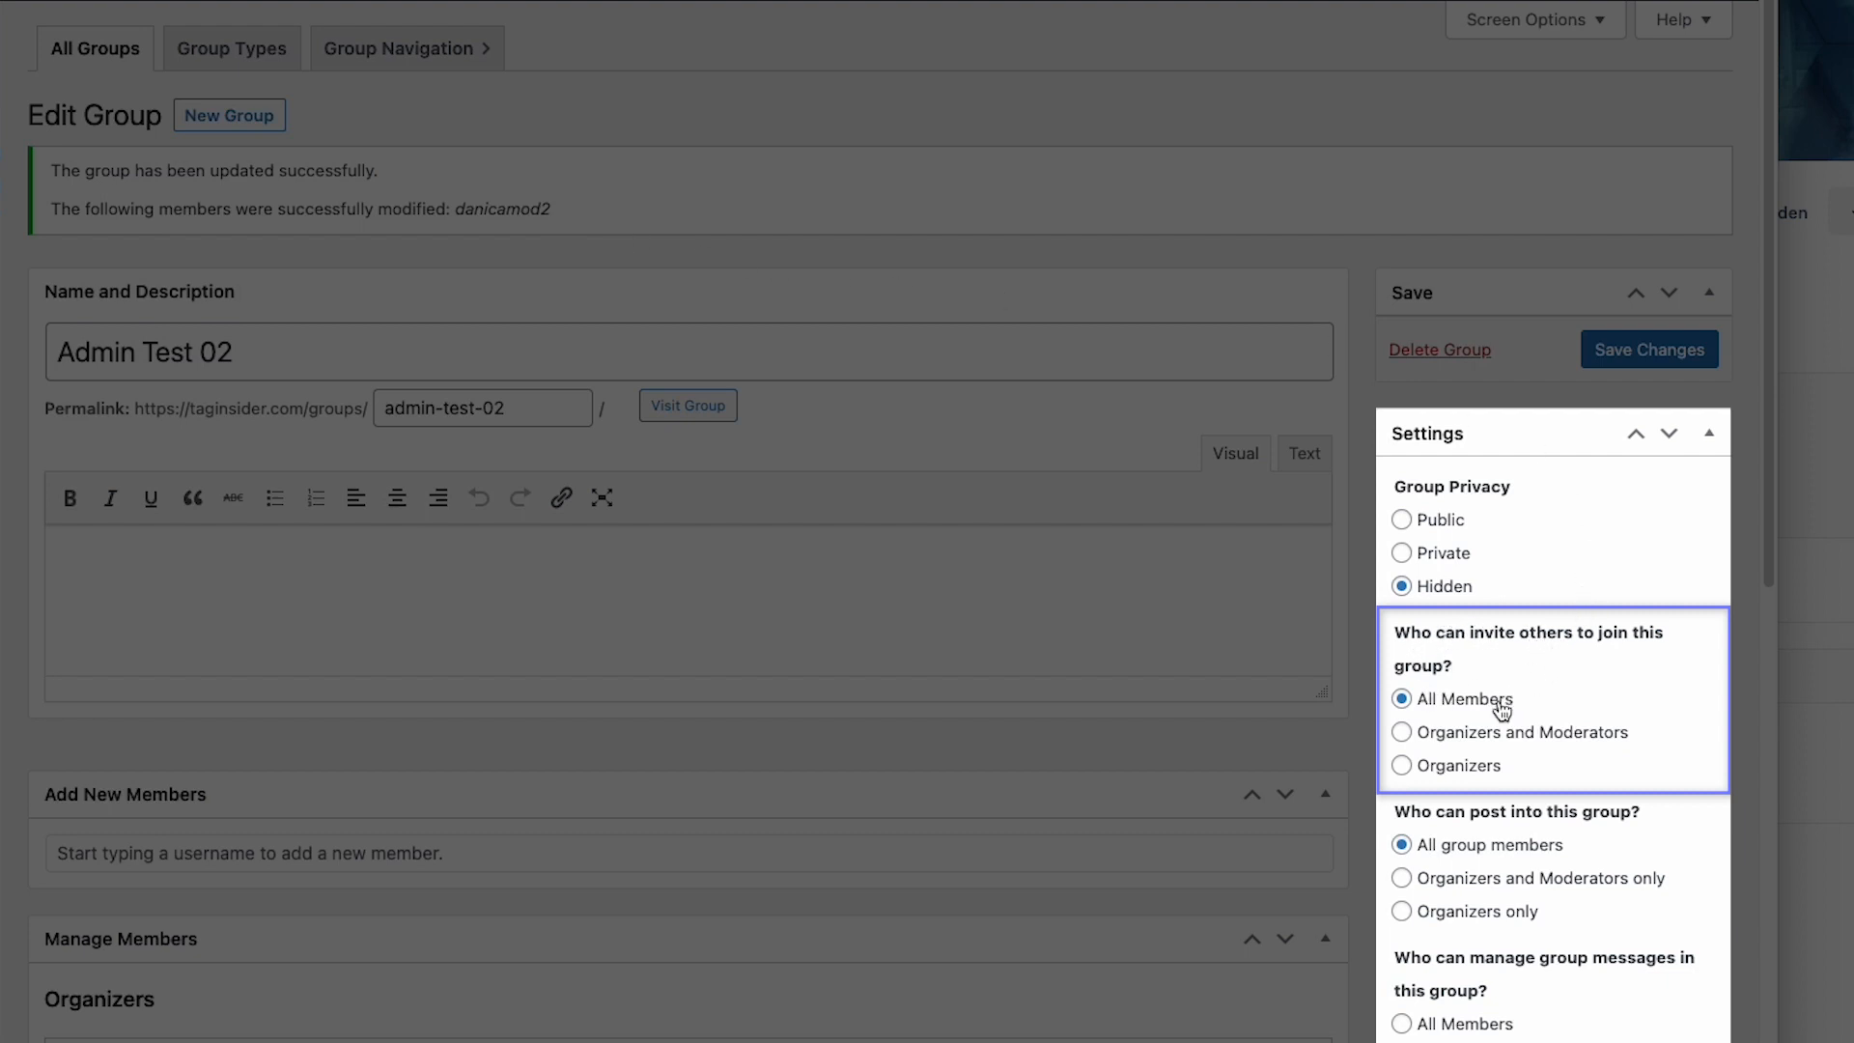
- Restrict inviting others, posting and managing group messages in Admin Test 02 to organizers, and save the group changes
left_click(1401, 731)
left_click(1418, 769)
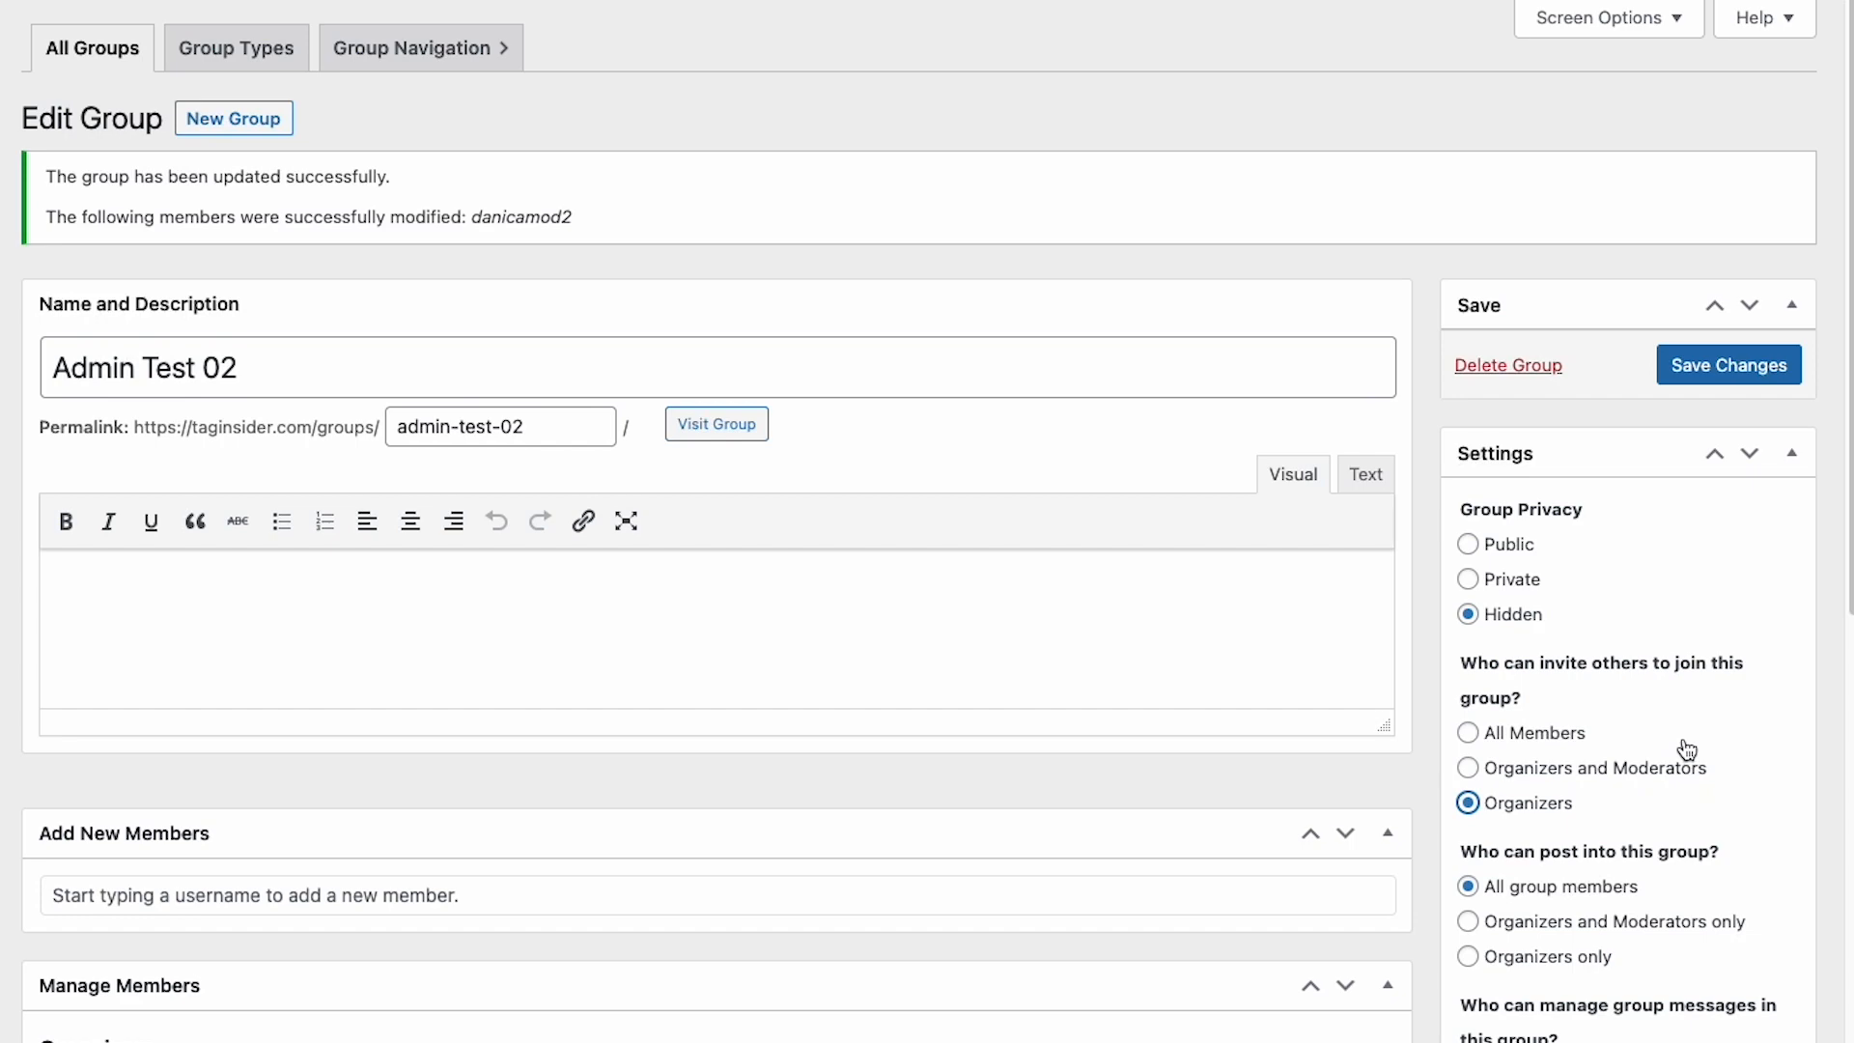
scroll(1687, 749, "down", 2)
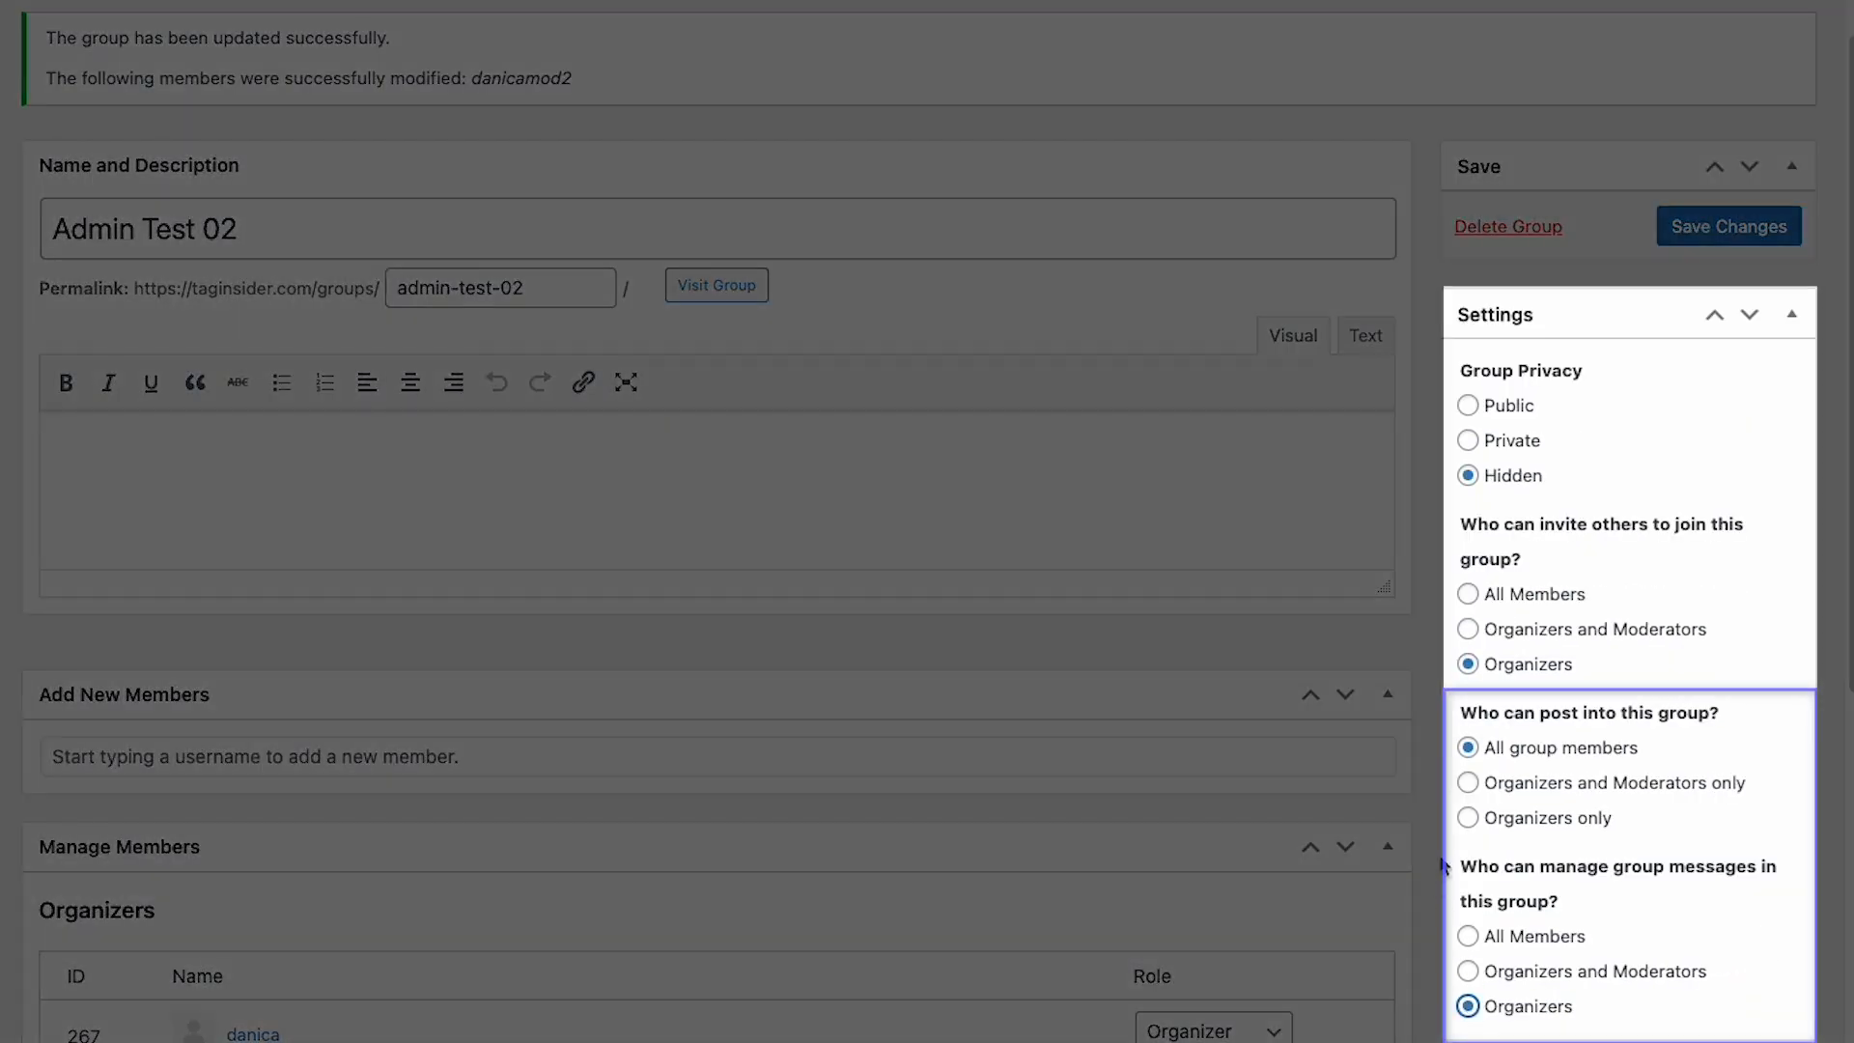
left_click(1468, 817)
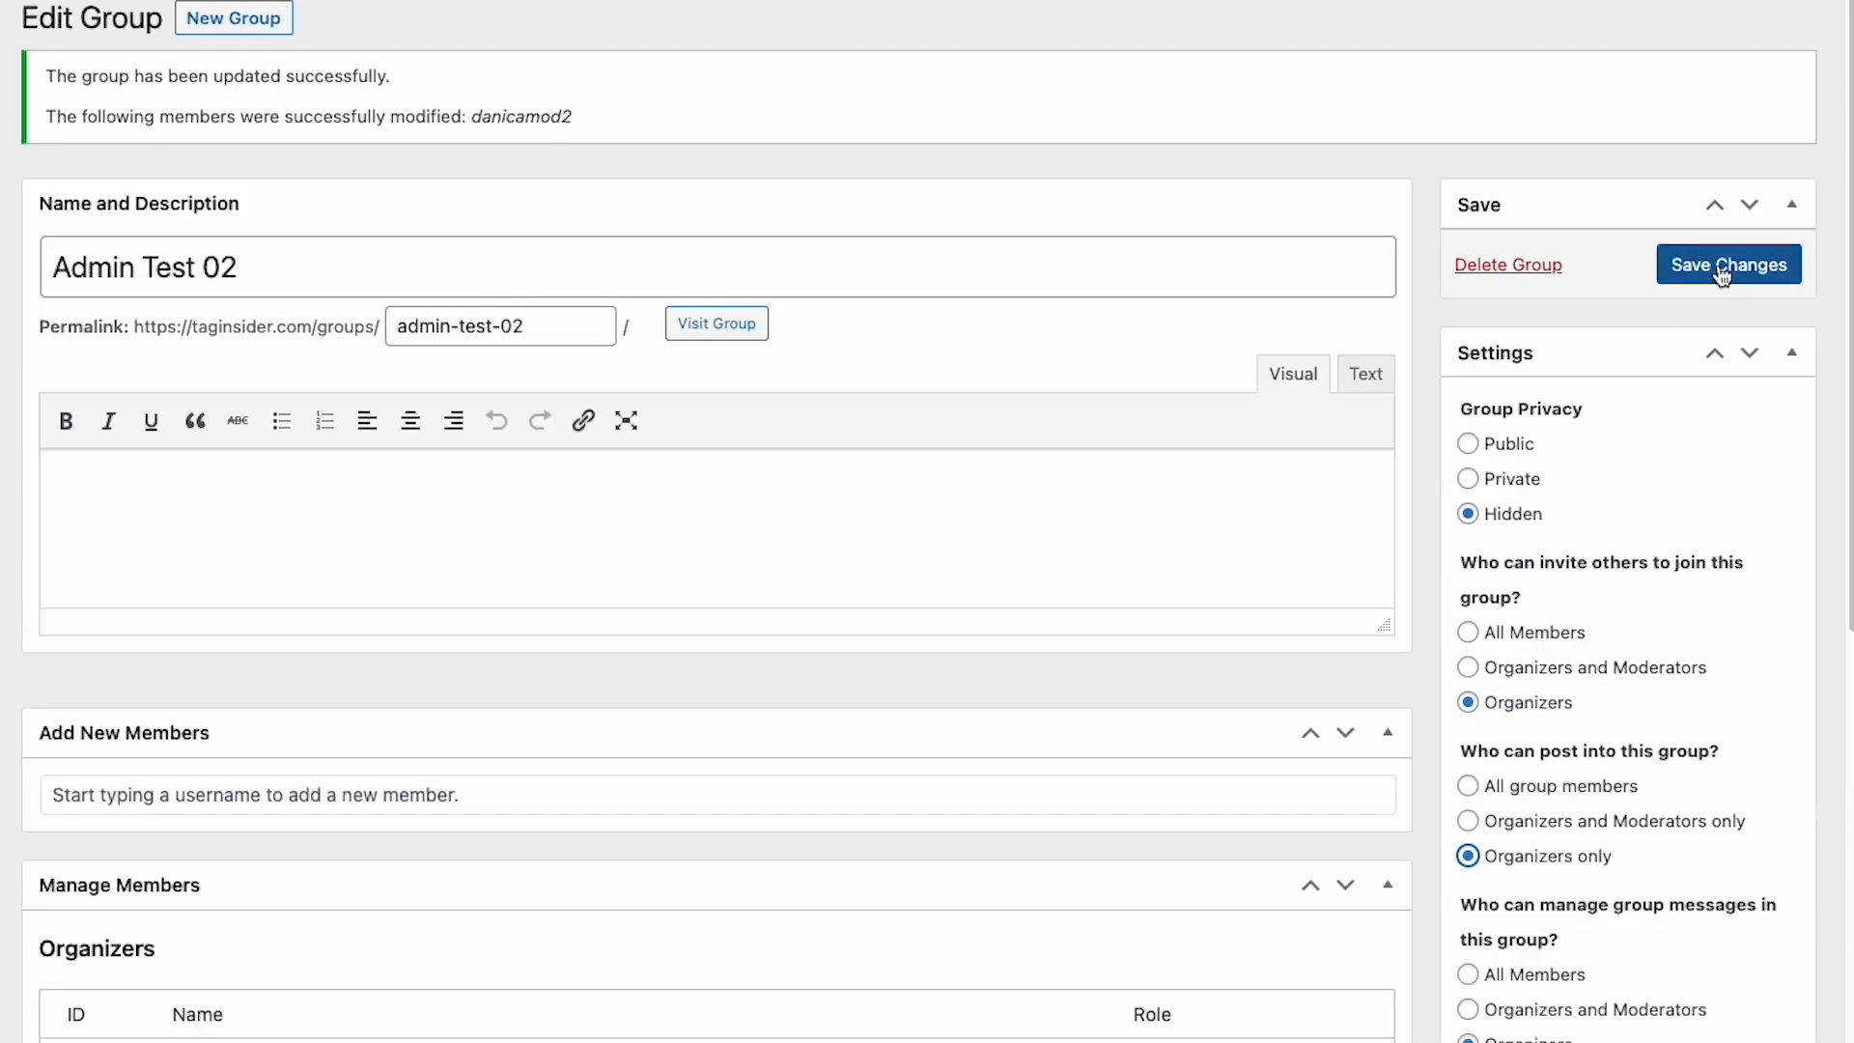
left_click(1728, 201)
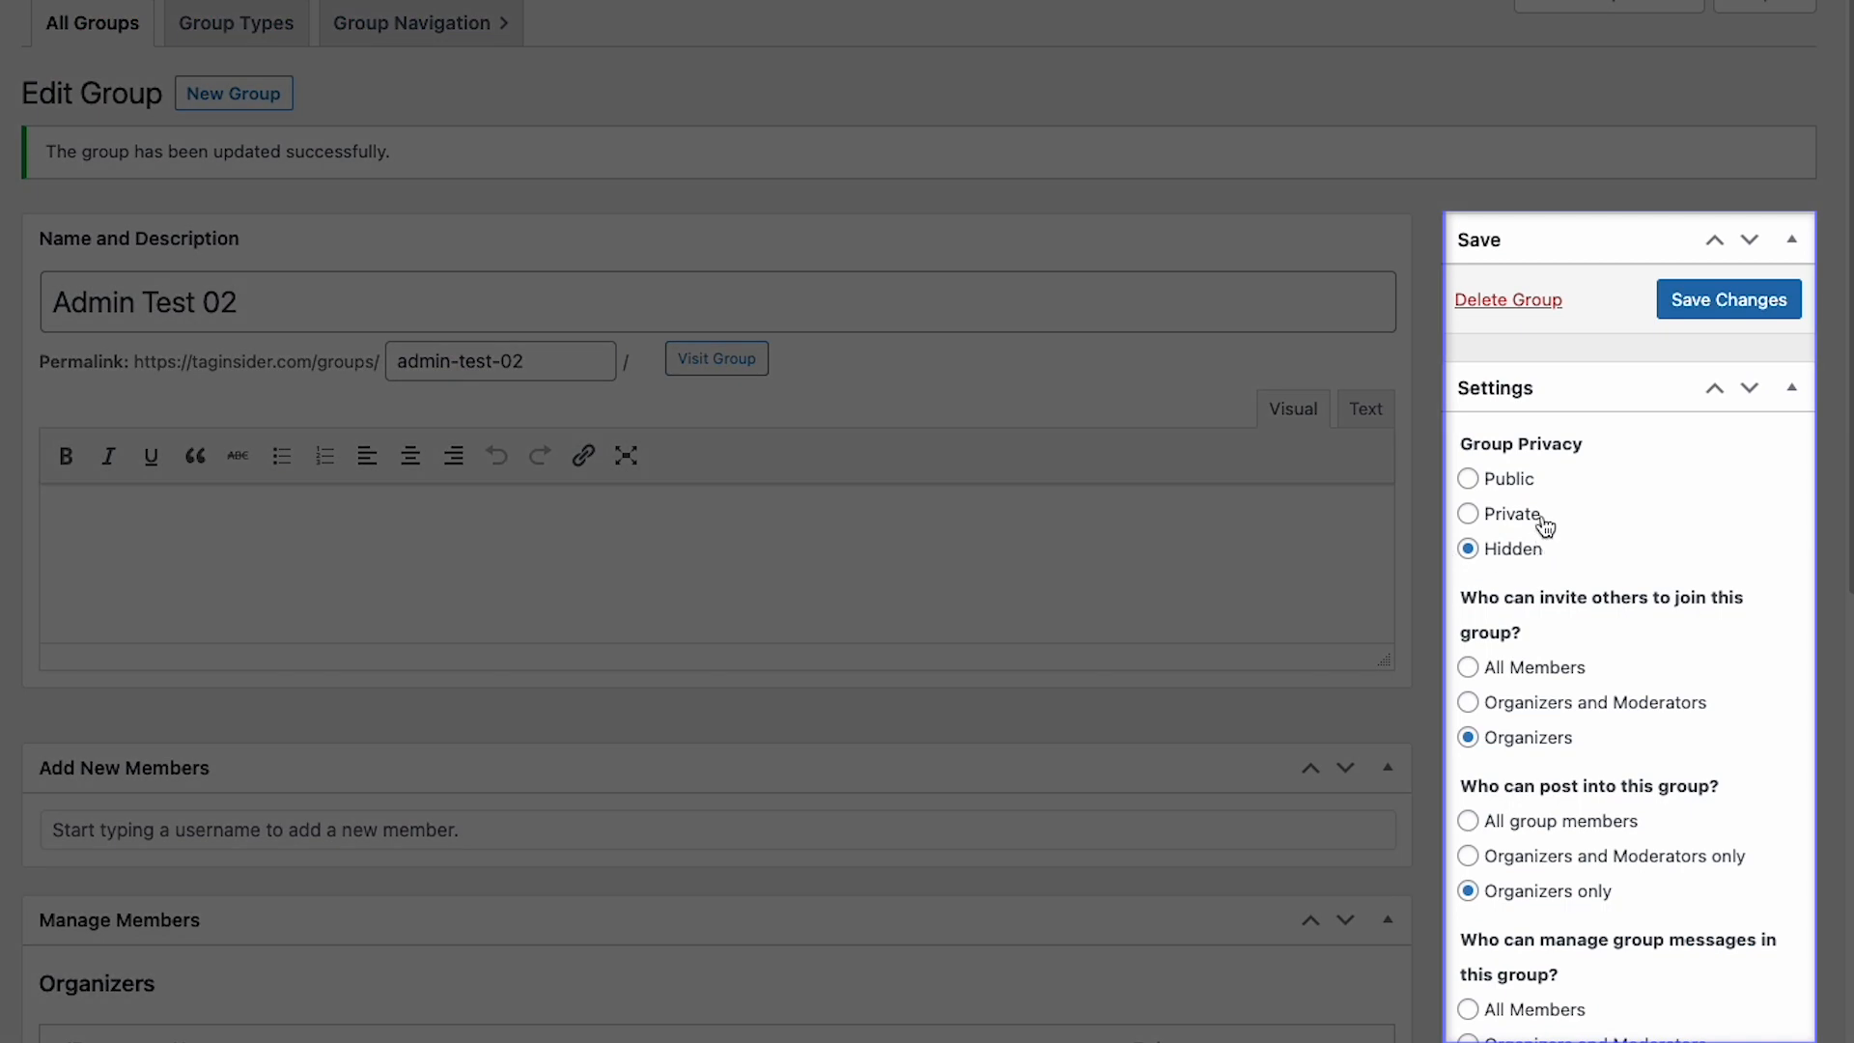
scroll(1545, 527, "down", 2)
scroll(1521, 903, "up", 2)
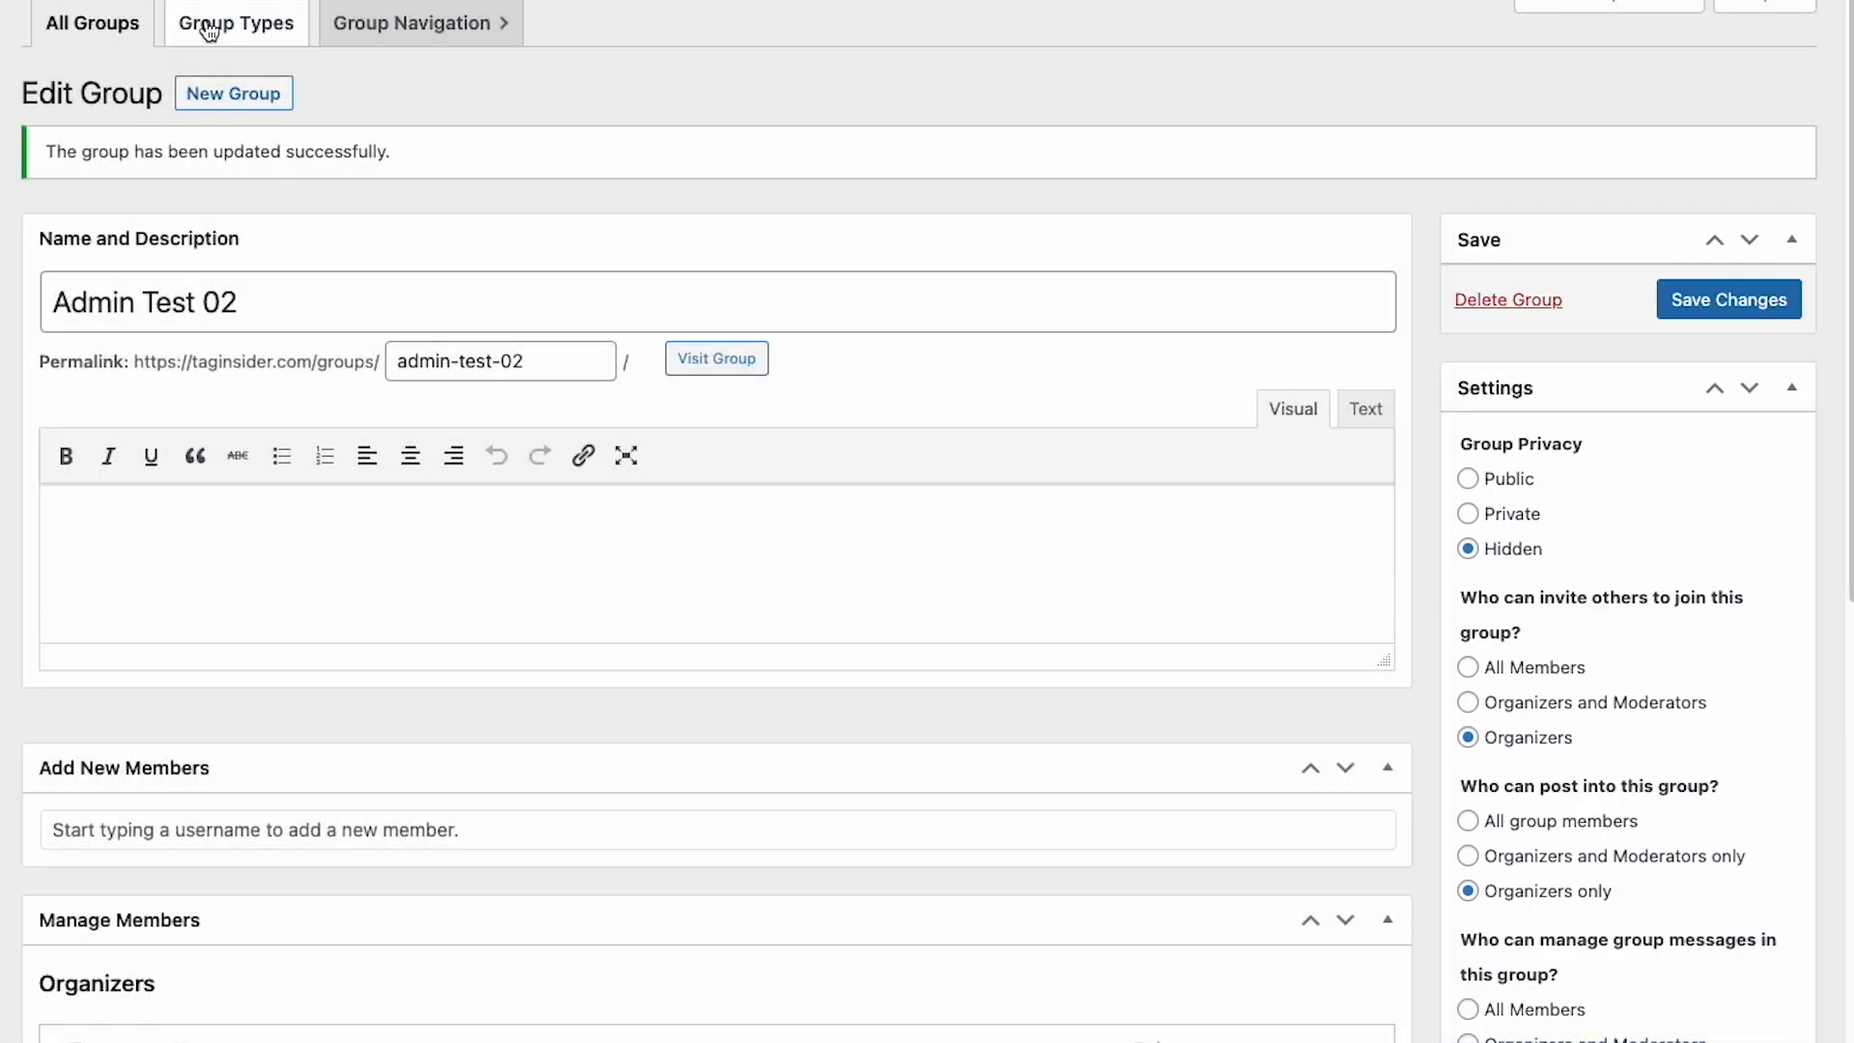
- Examine the Client A group type's role labels and its directory, group type invite, profile type invite and joining permissions
left_click(209, 32)
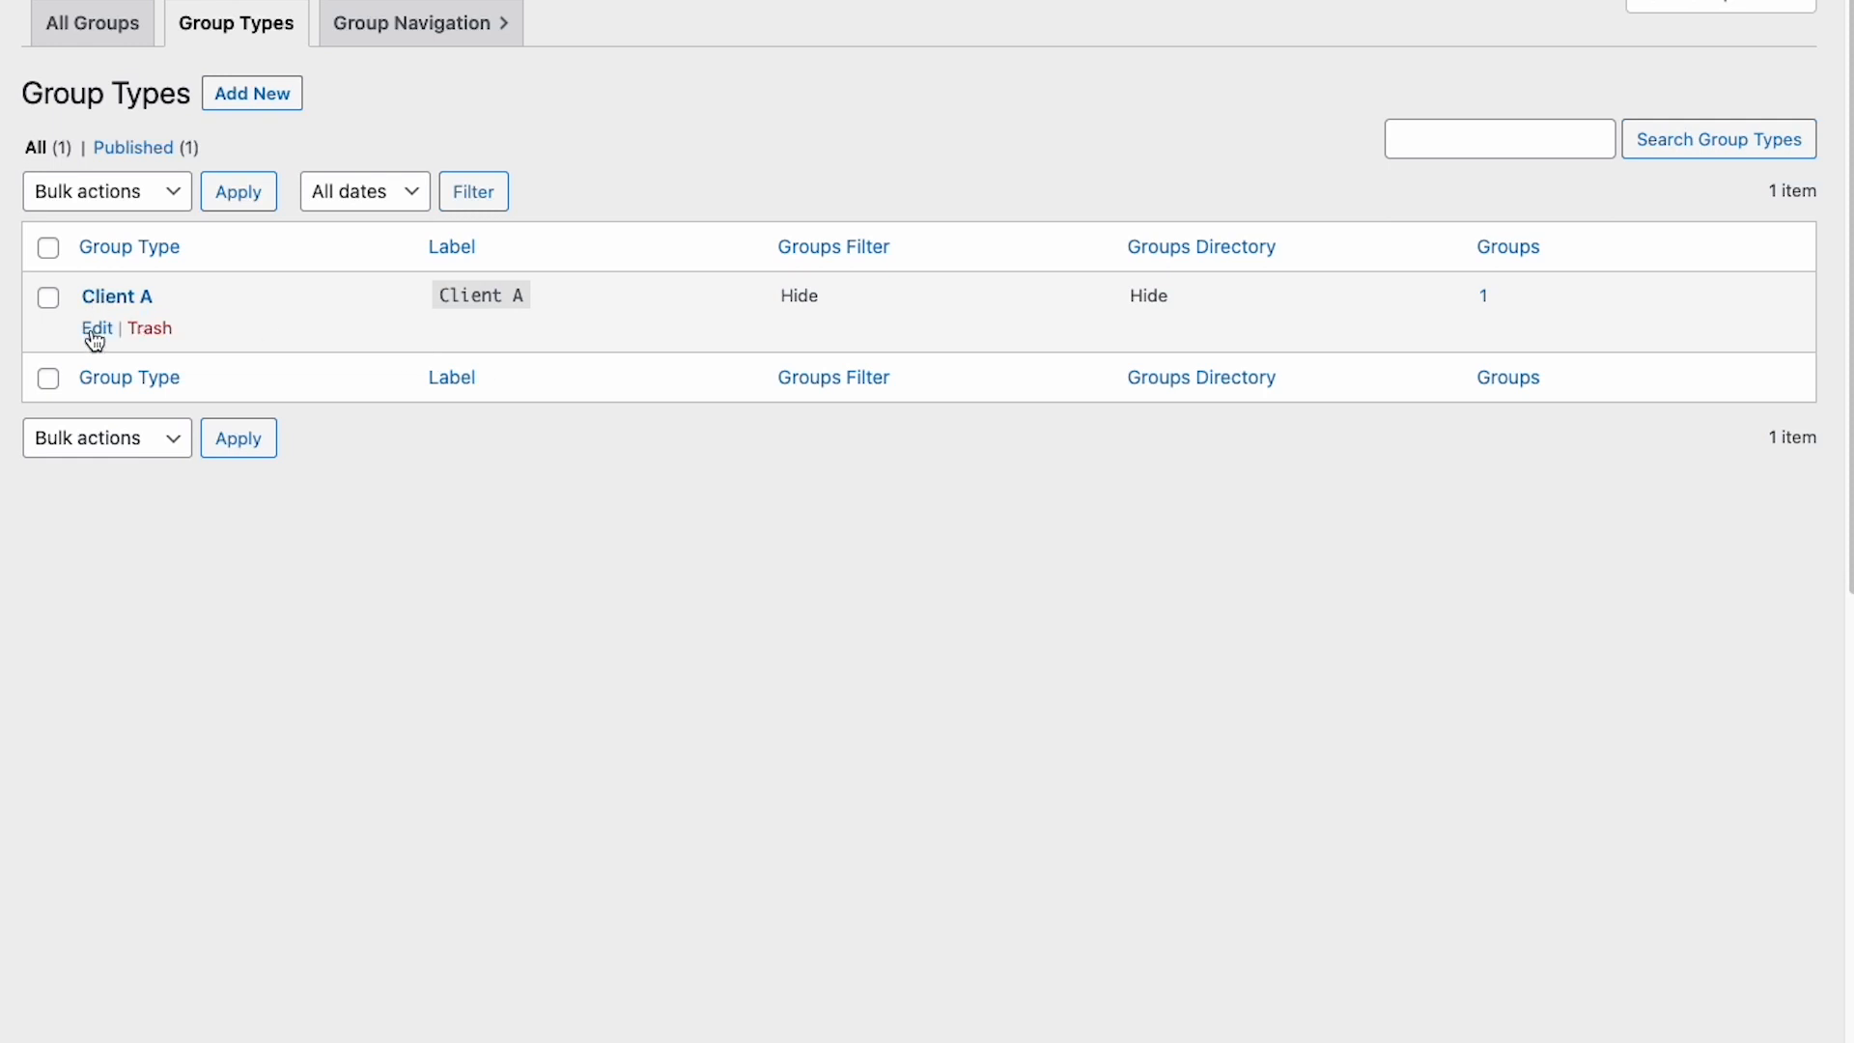
left_click(95, 330)
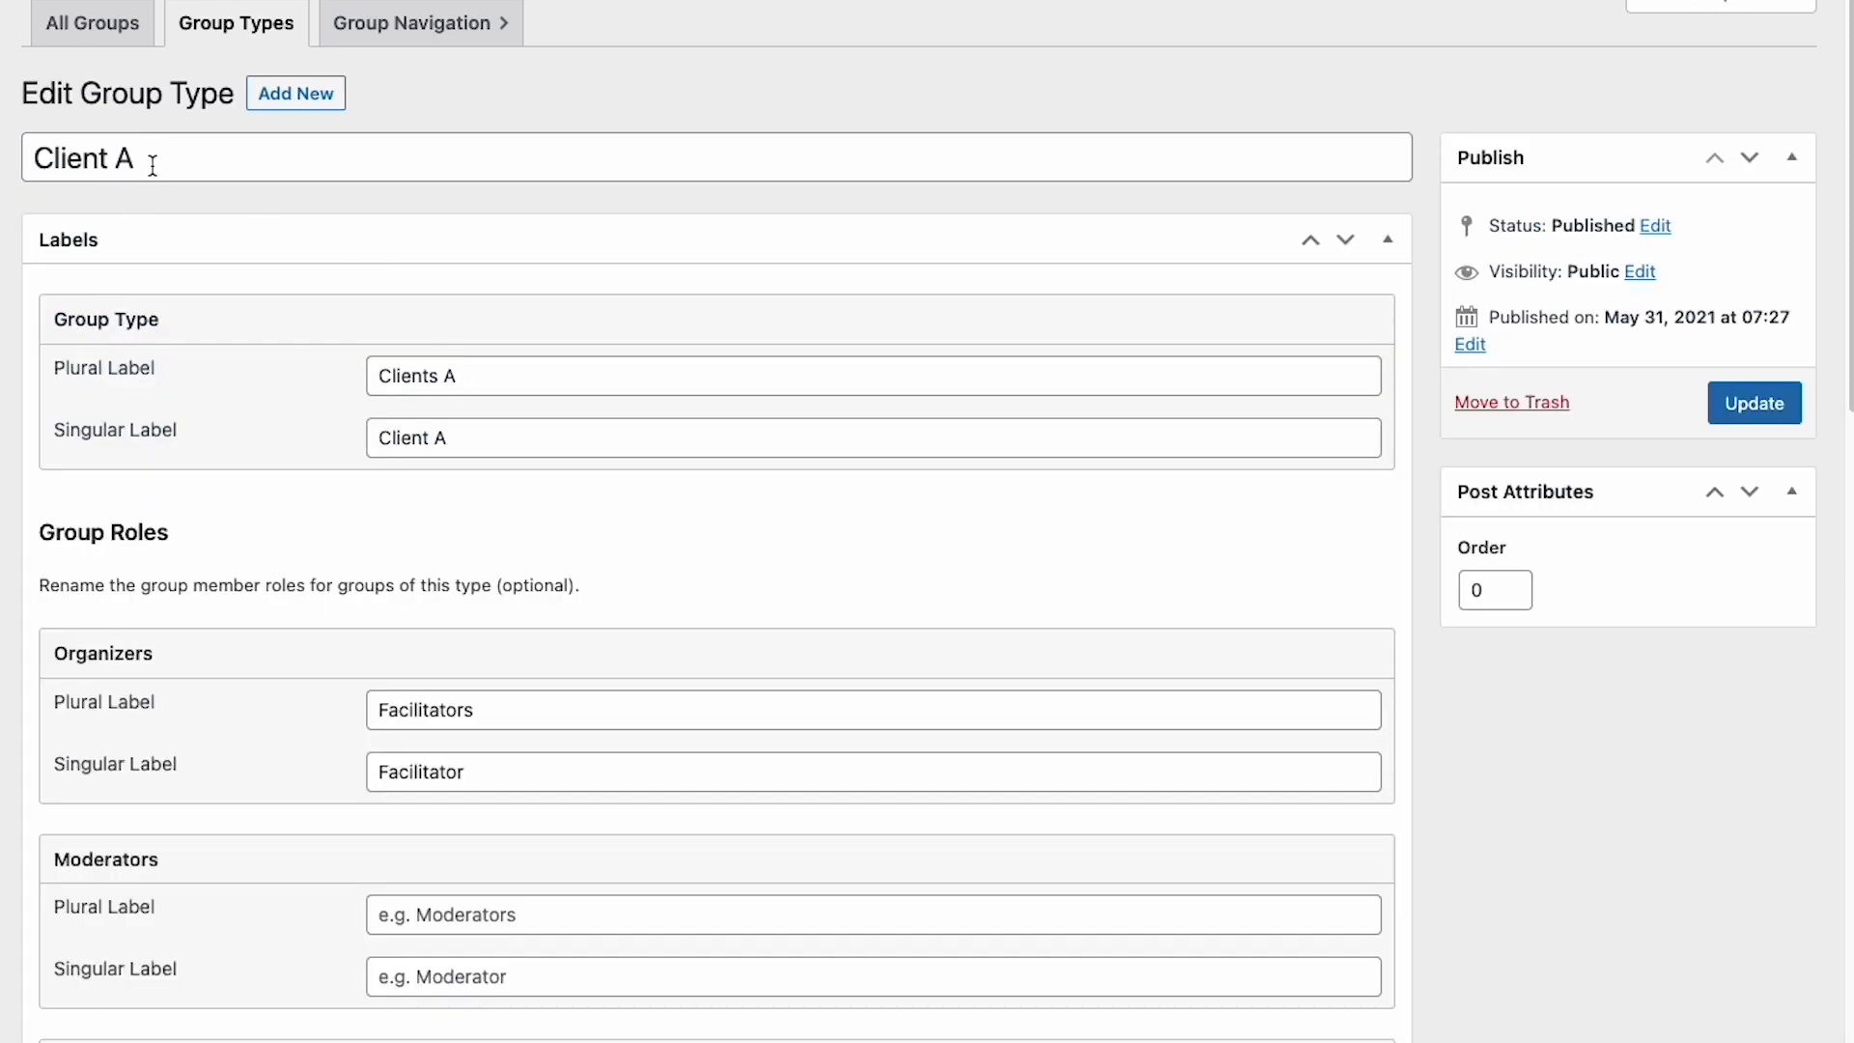
scroll(567, 489, "down", 9)
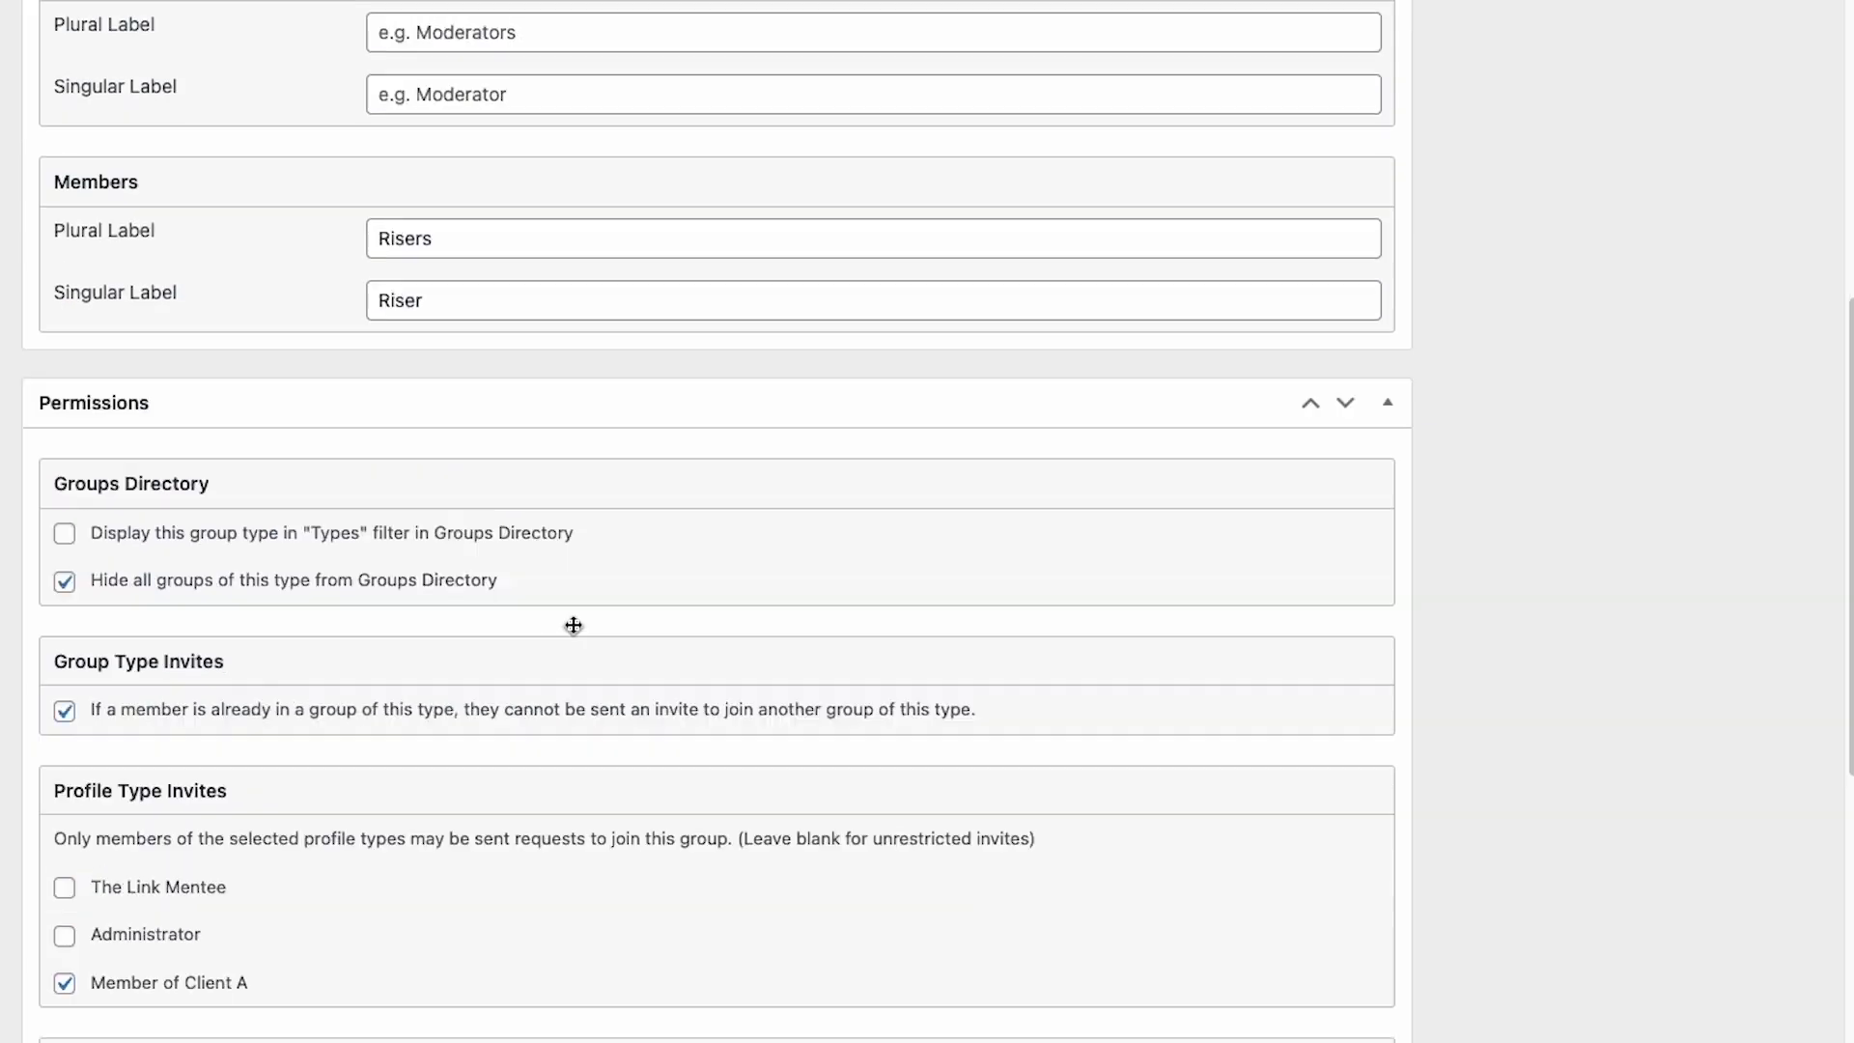
scroll(573, 626, "down", 2)
scroll(144, 650, "down", 1)
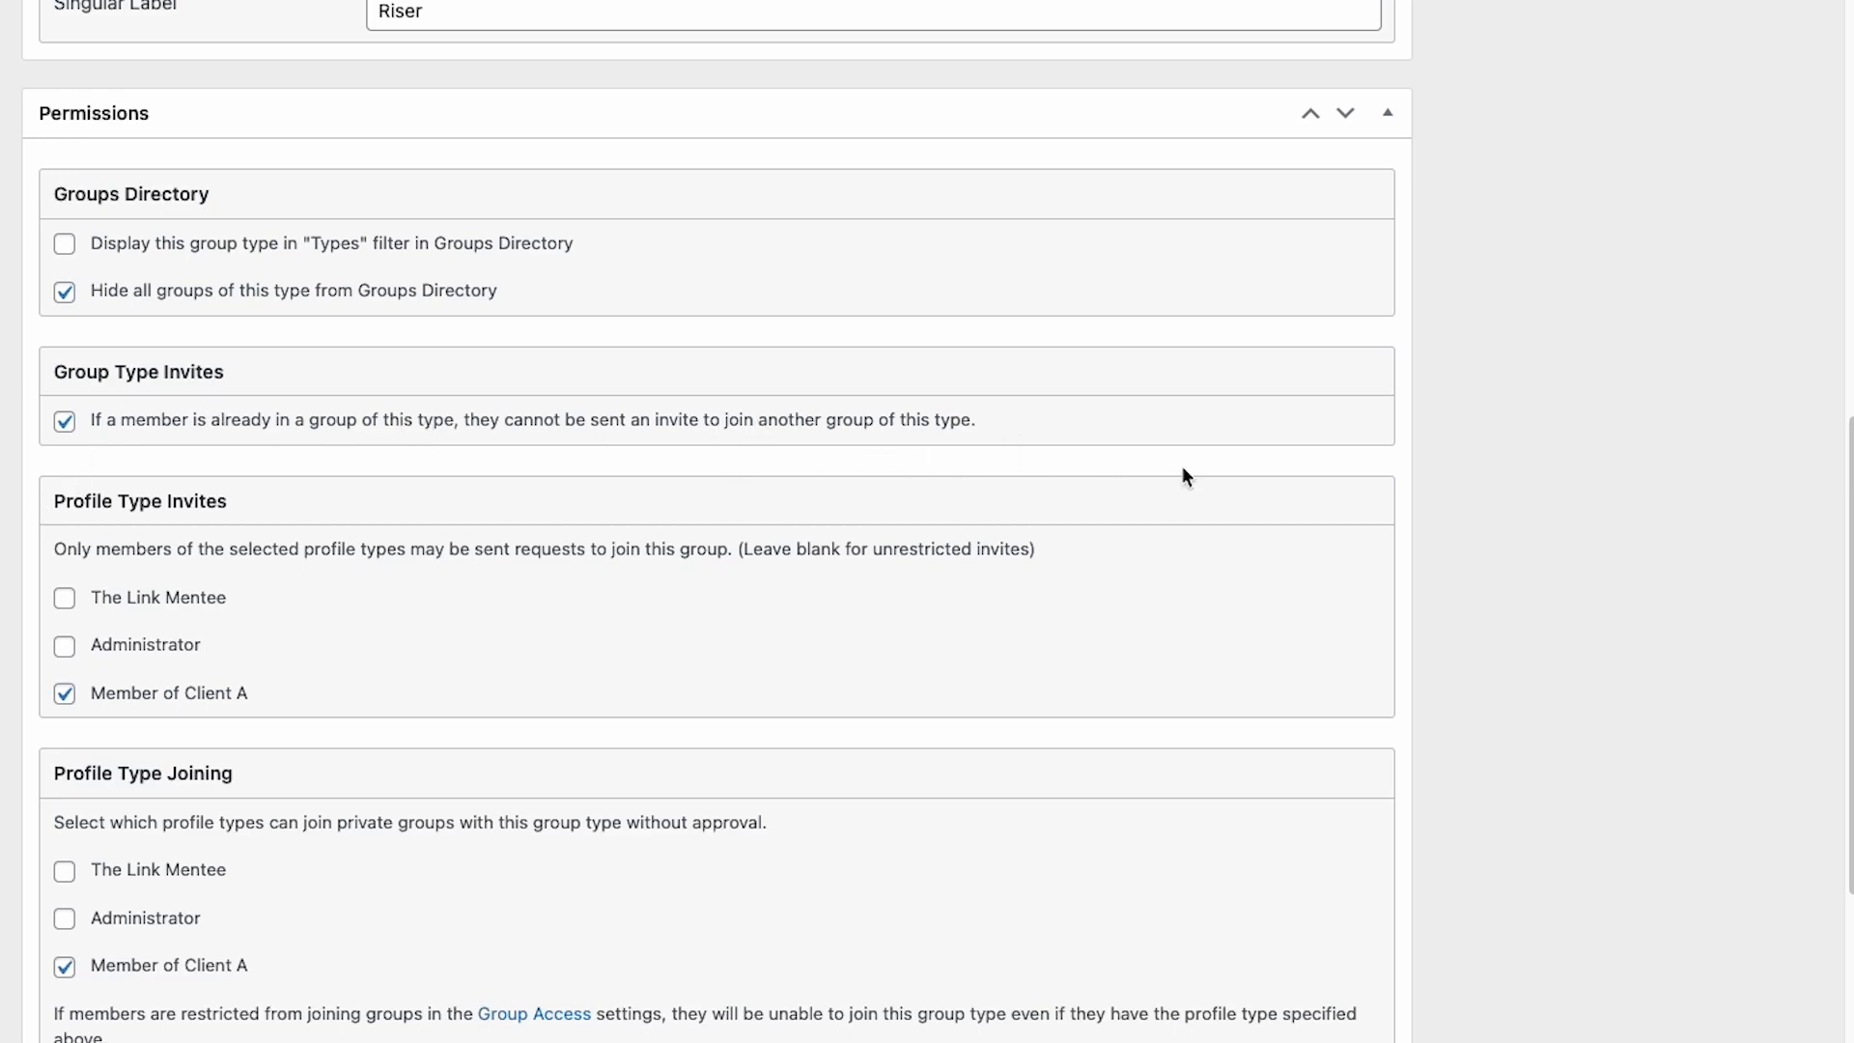
scroll(1436, 492, "up", 10)
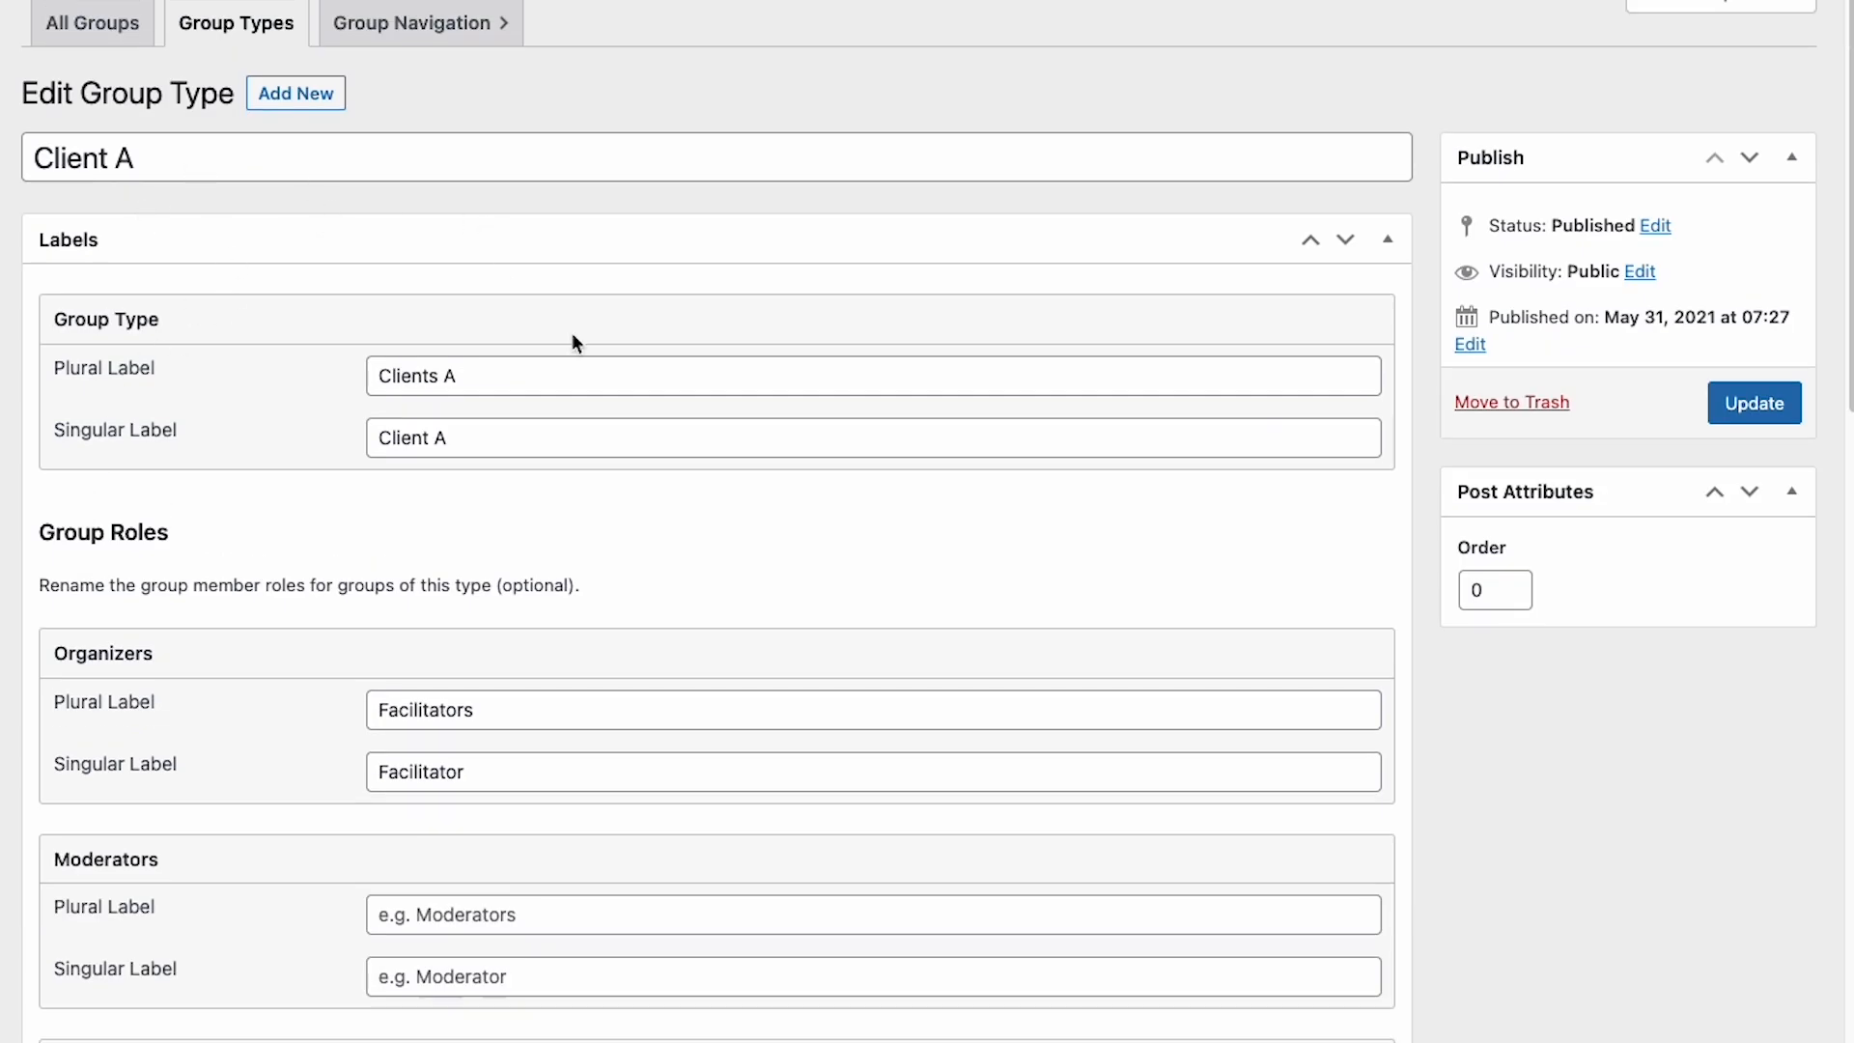
scroll(1124, 621, "down", 1)
scroll(1122, 613, "down", 10)
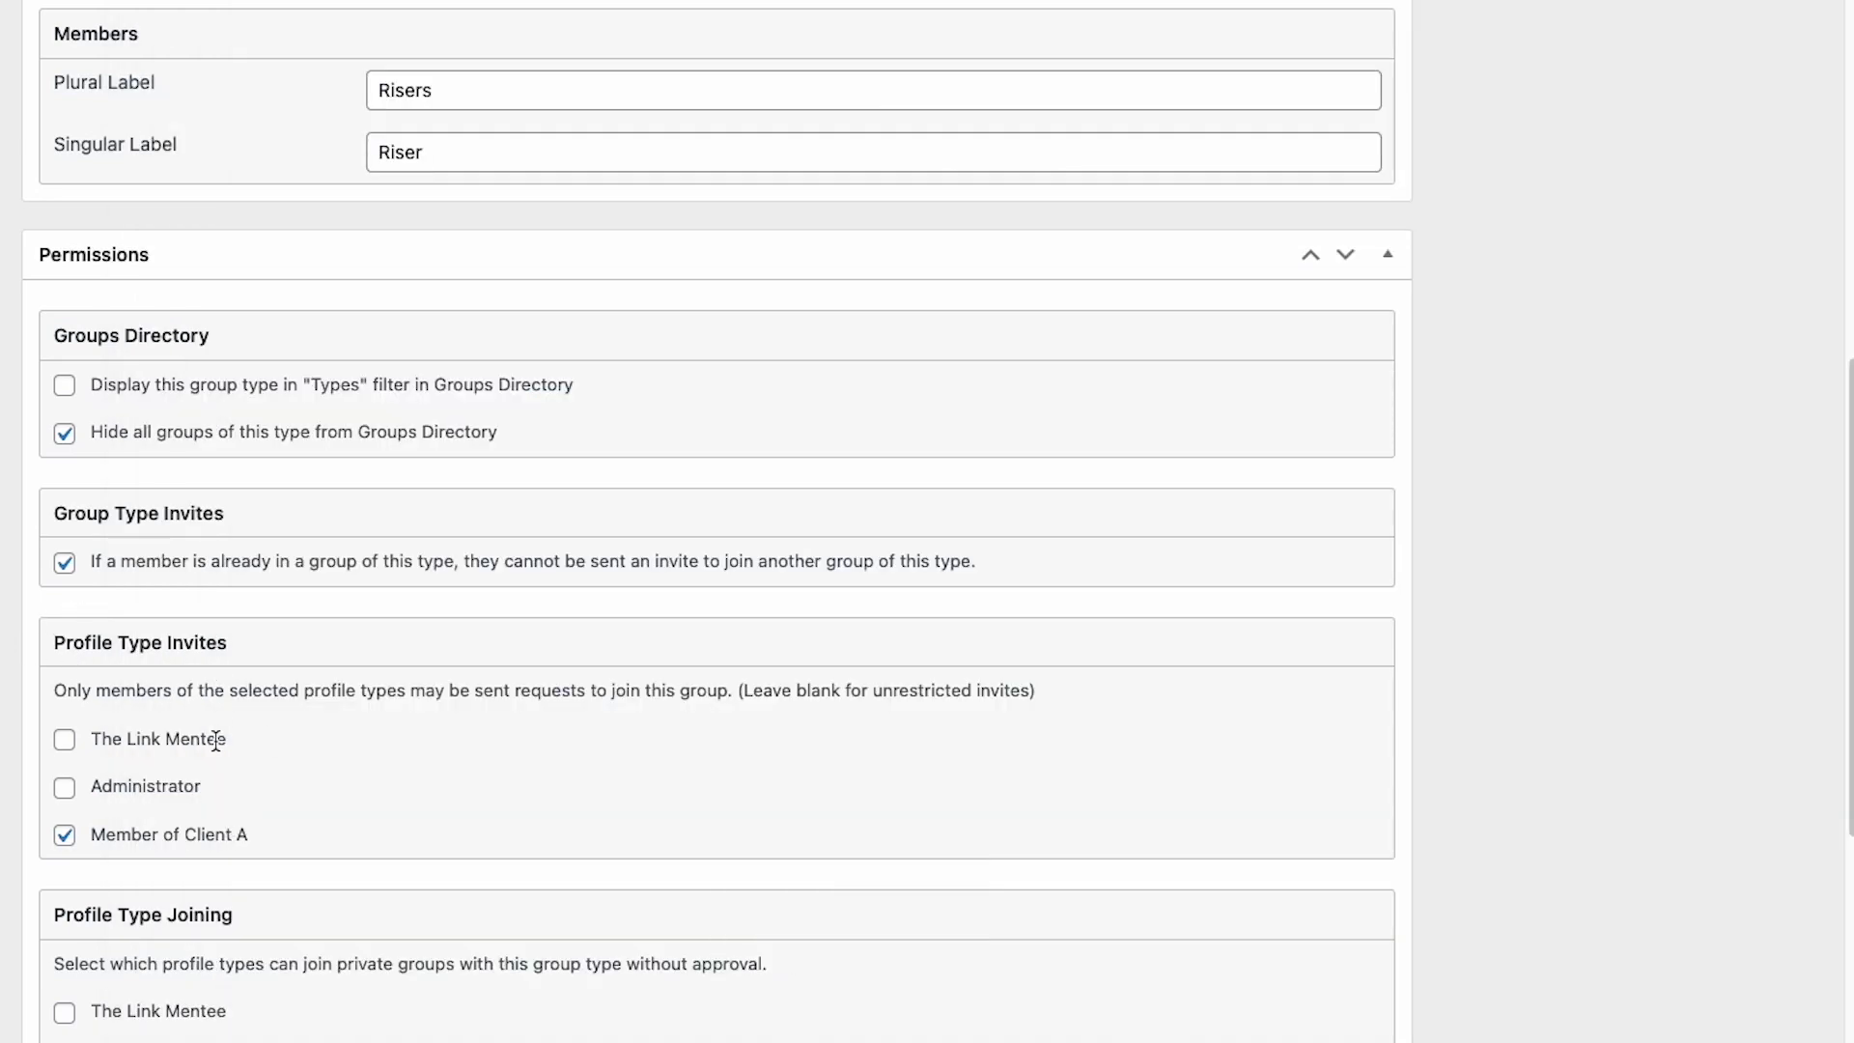
scroll(199, 691, "down", 2)
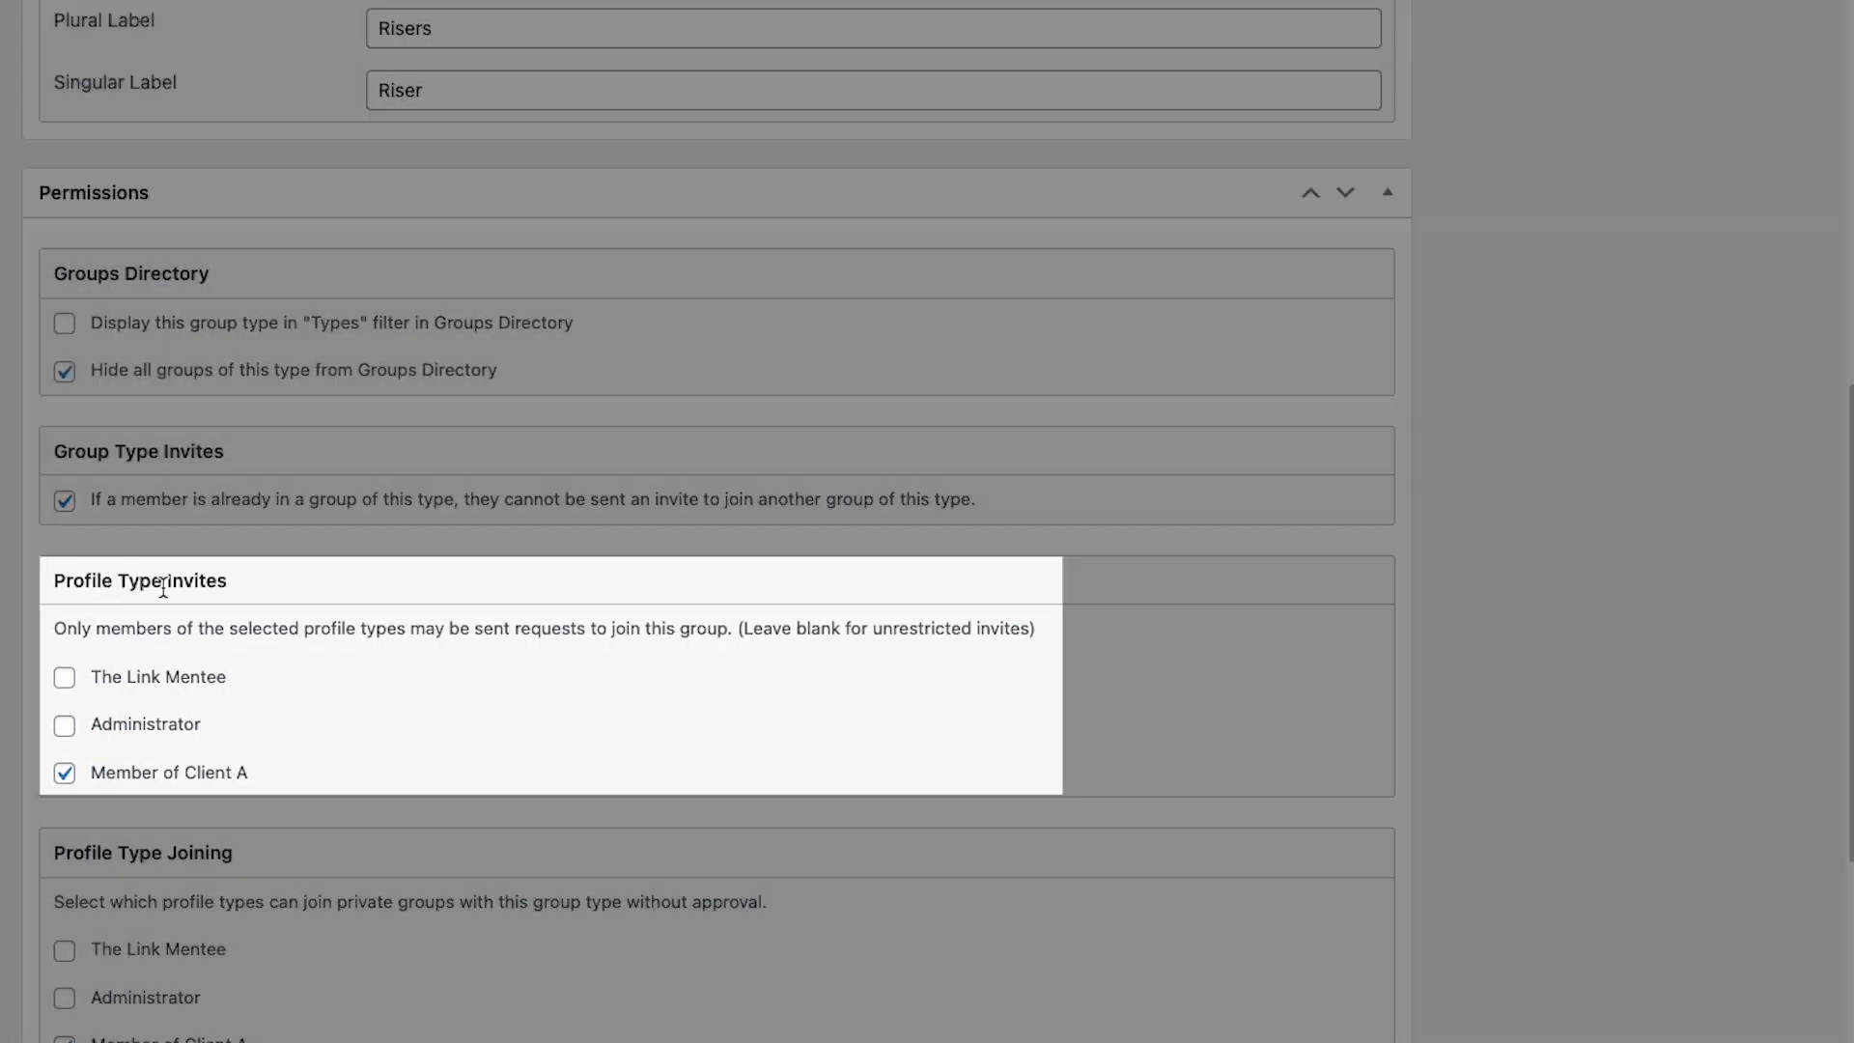
scroll(261, 632, "down", 2)
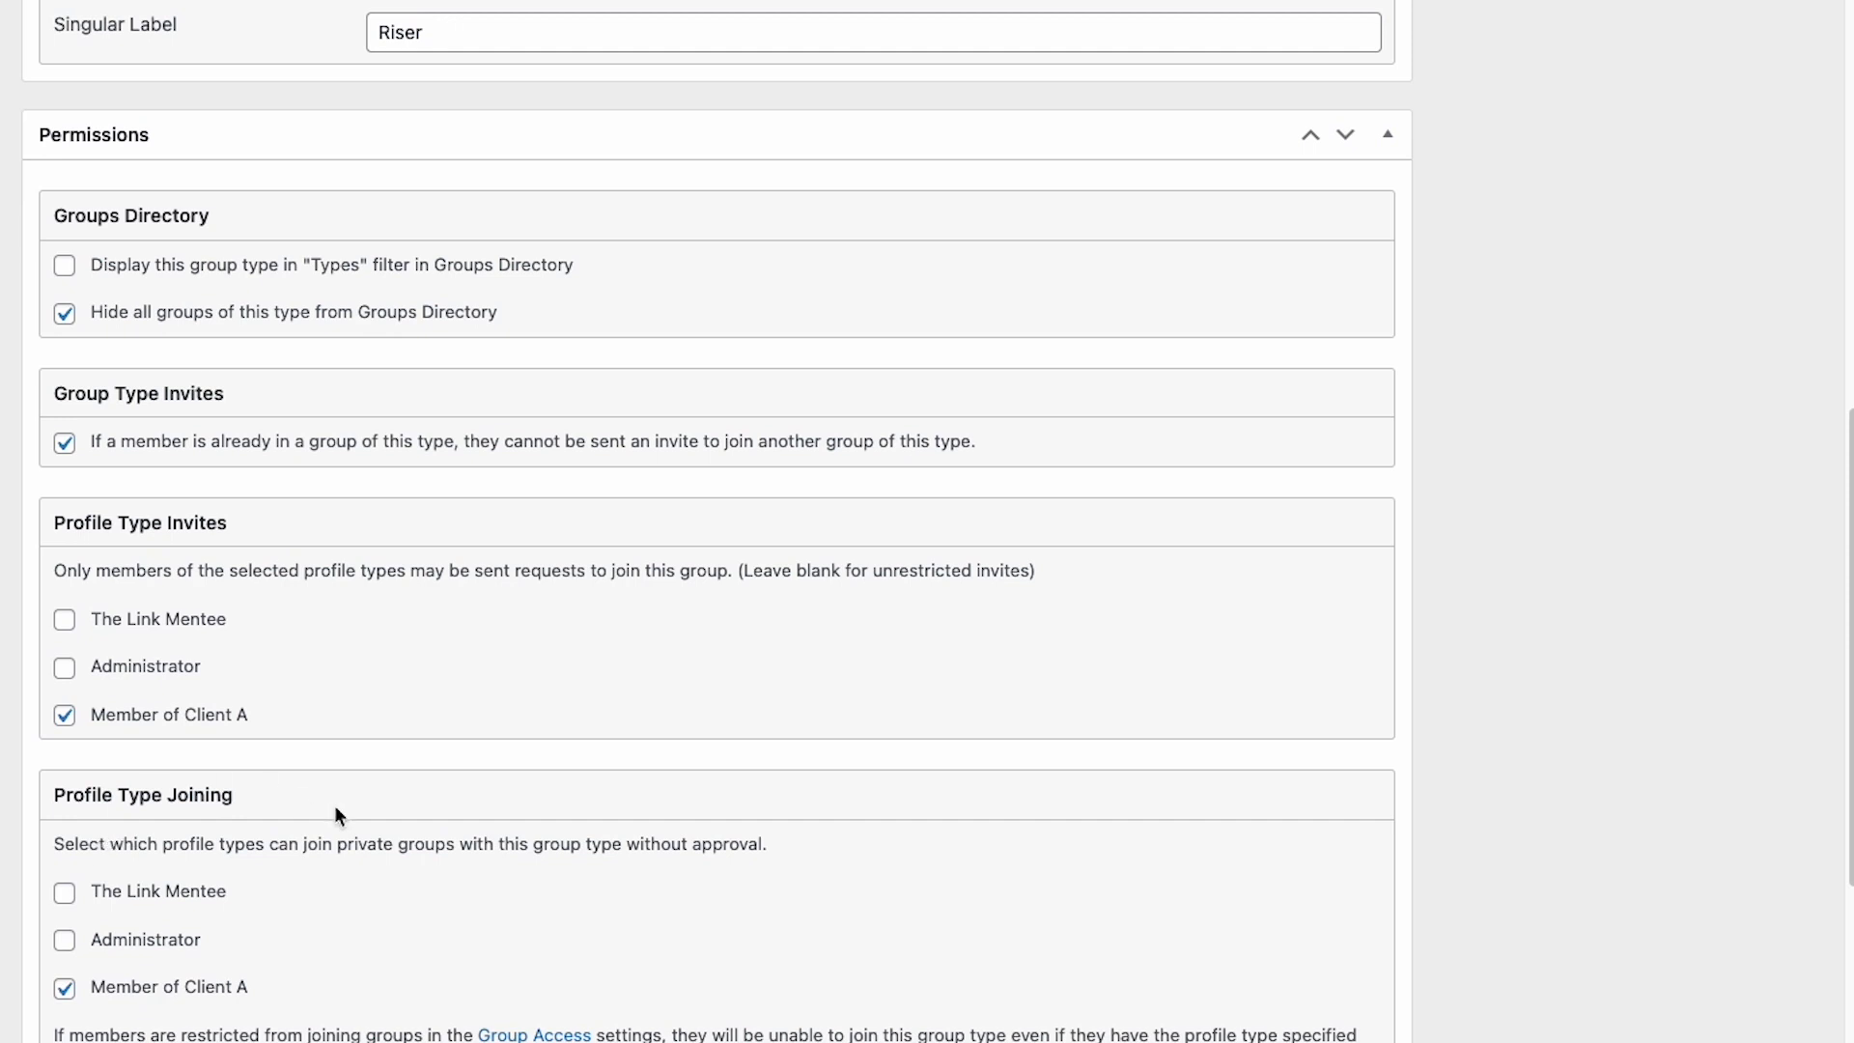
scroll(338, 814, "down", 2)
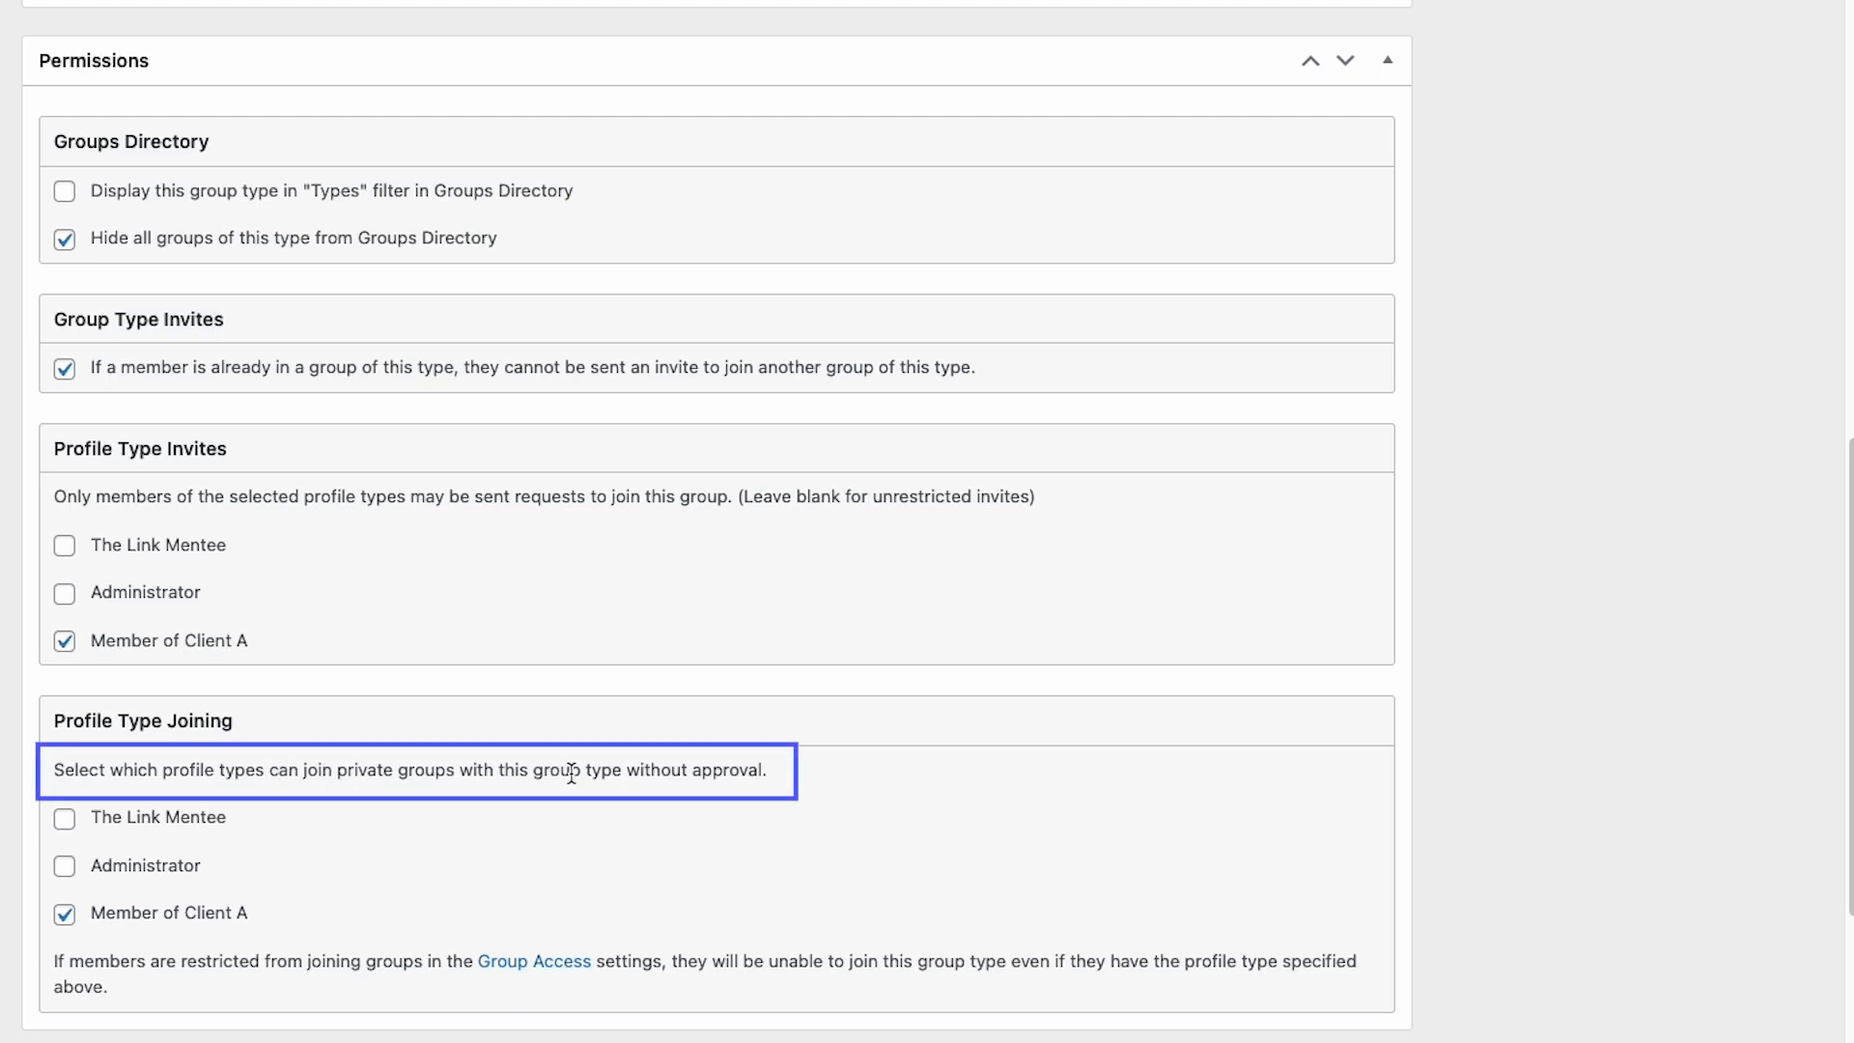
scroll(1068, 844, "down", 2)
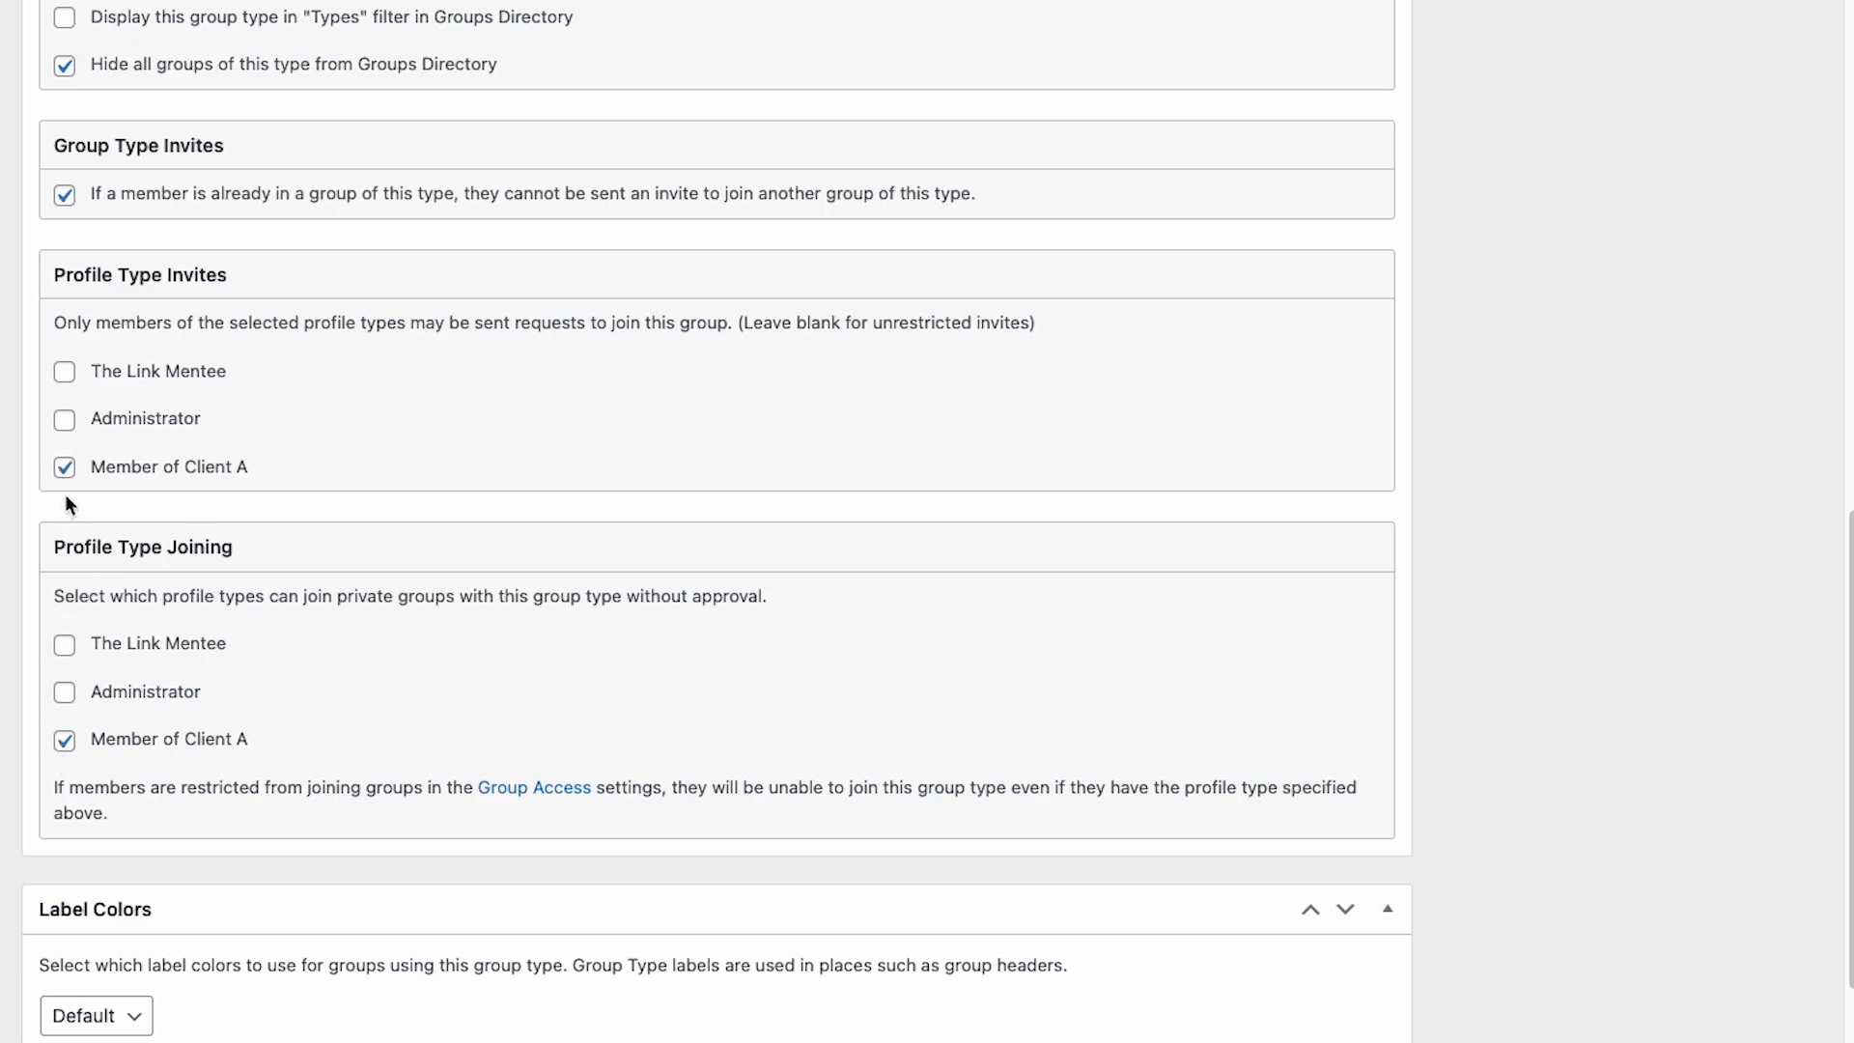
scroll(539, 669, "up", 15)
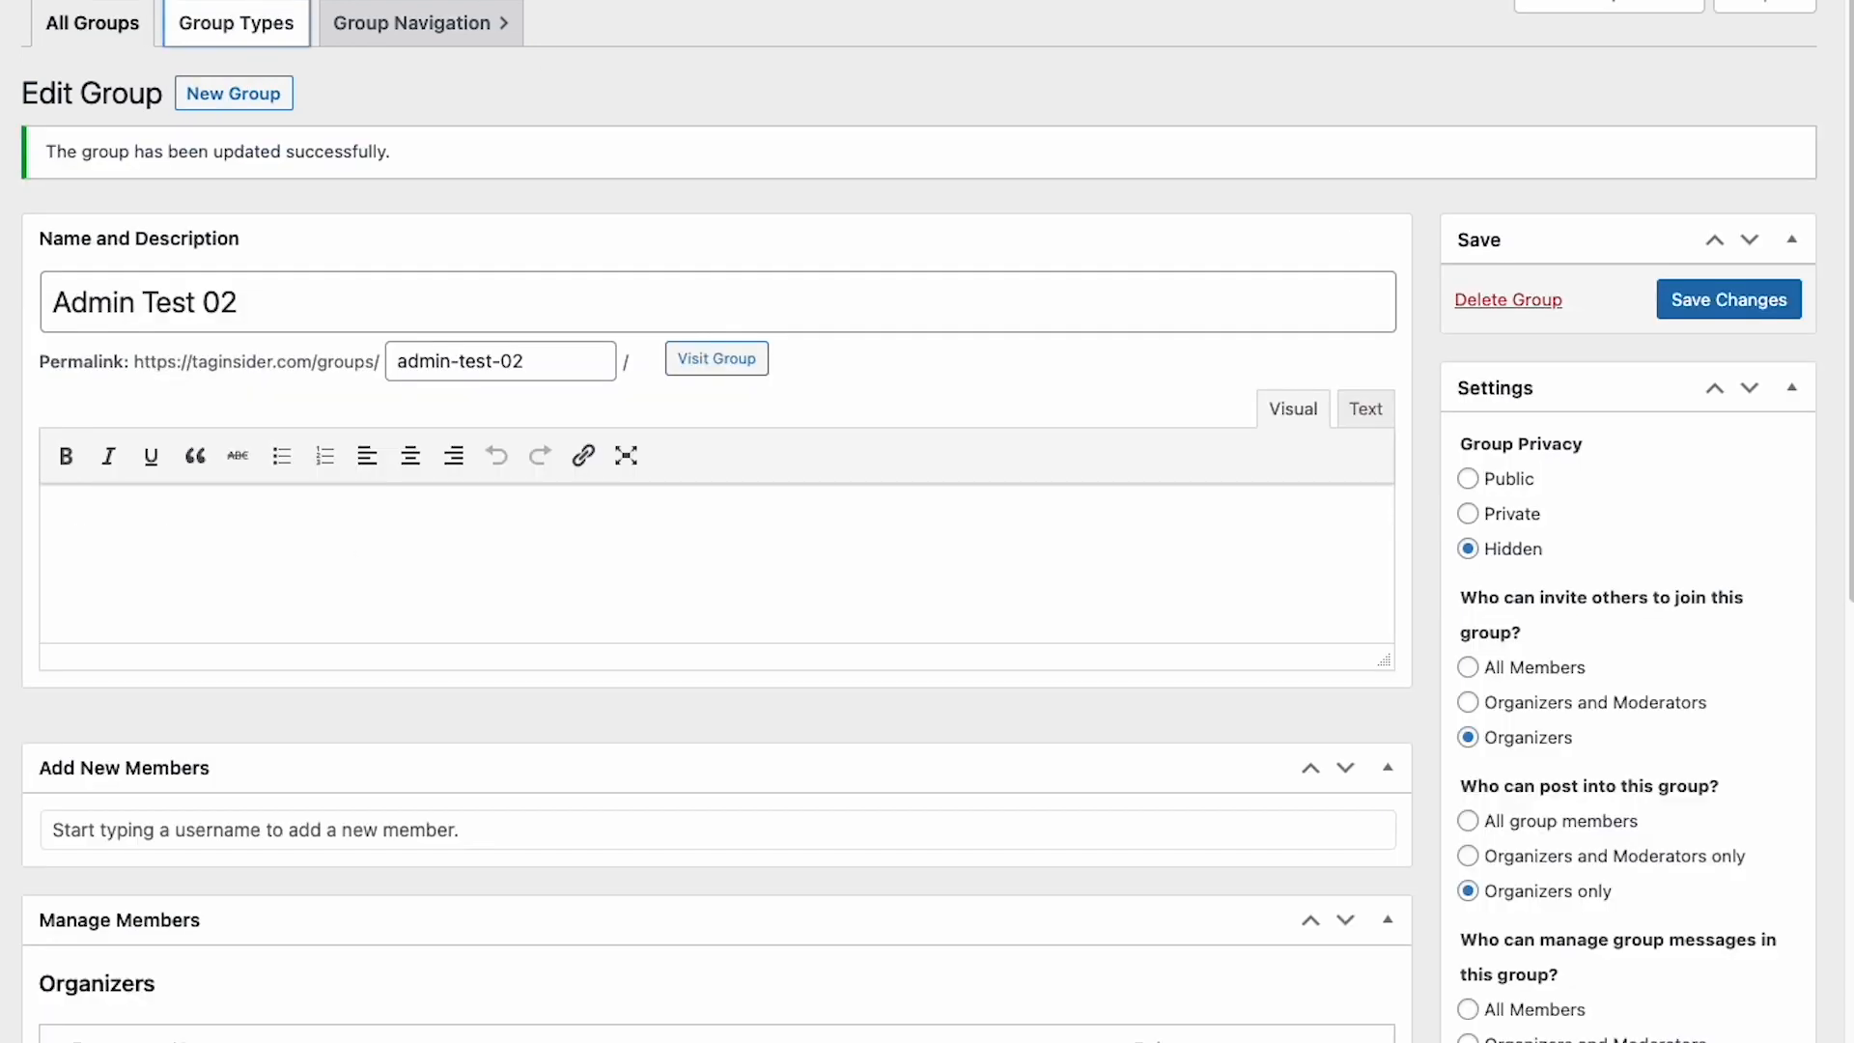
scroll(1493, 441, "down", 1)
scroll(1493, 441, "down", 9)
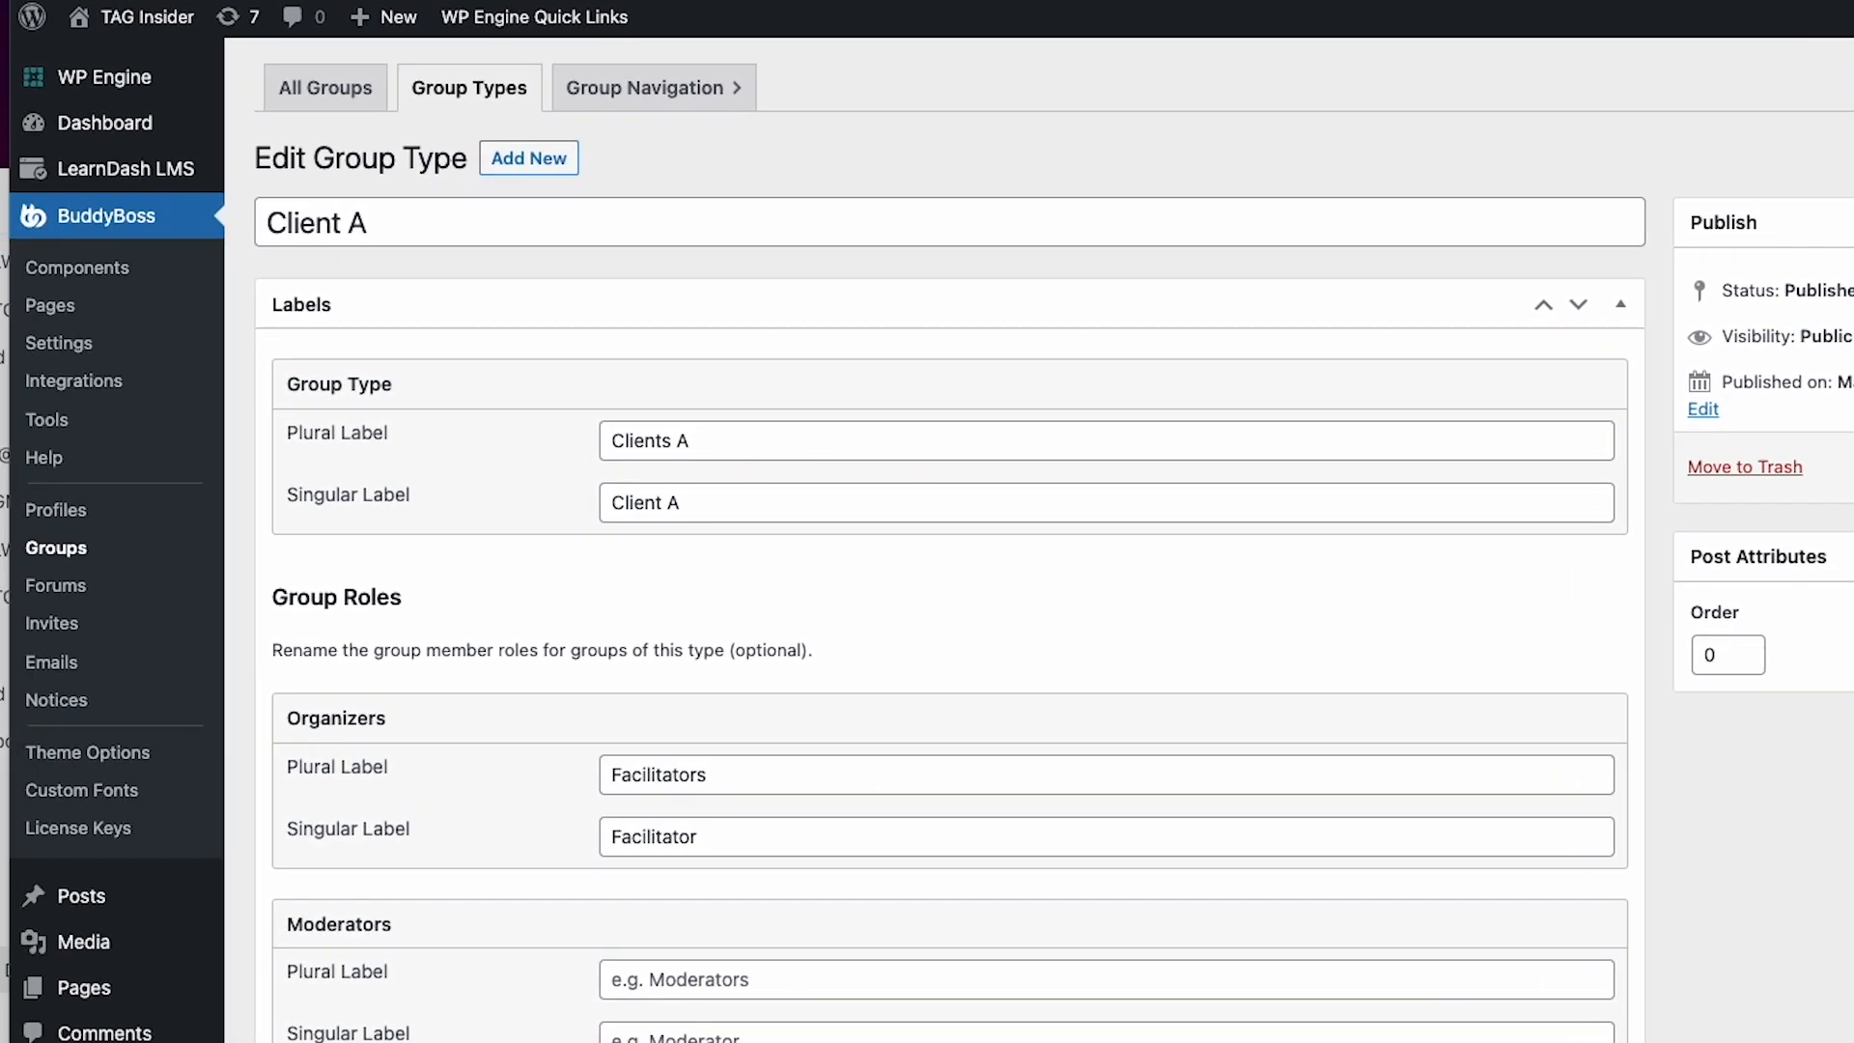
- Open the Member of Client A profile type for editing
left_click(68, 517)
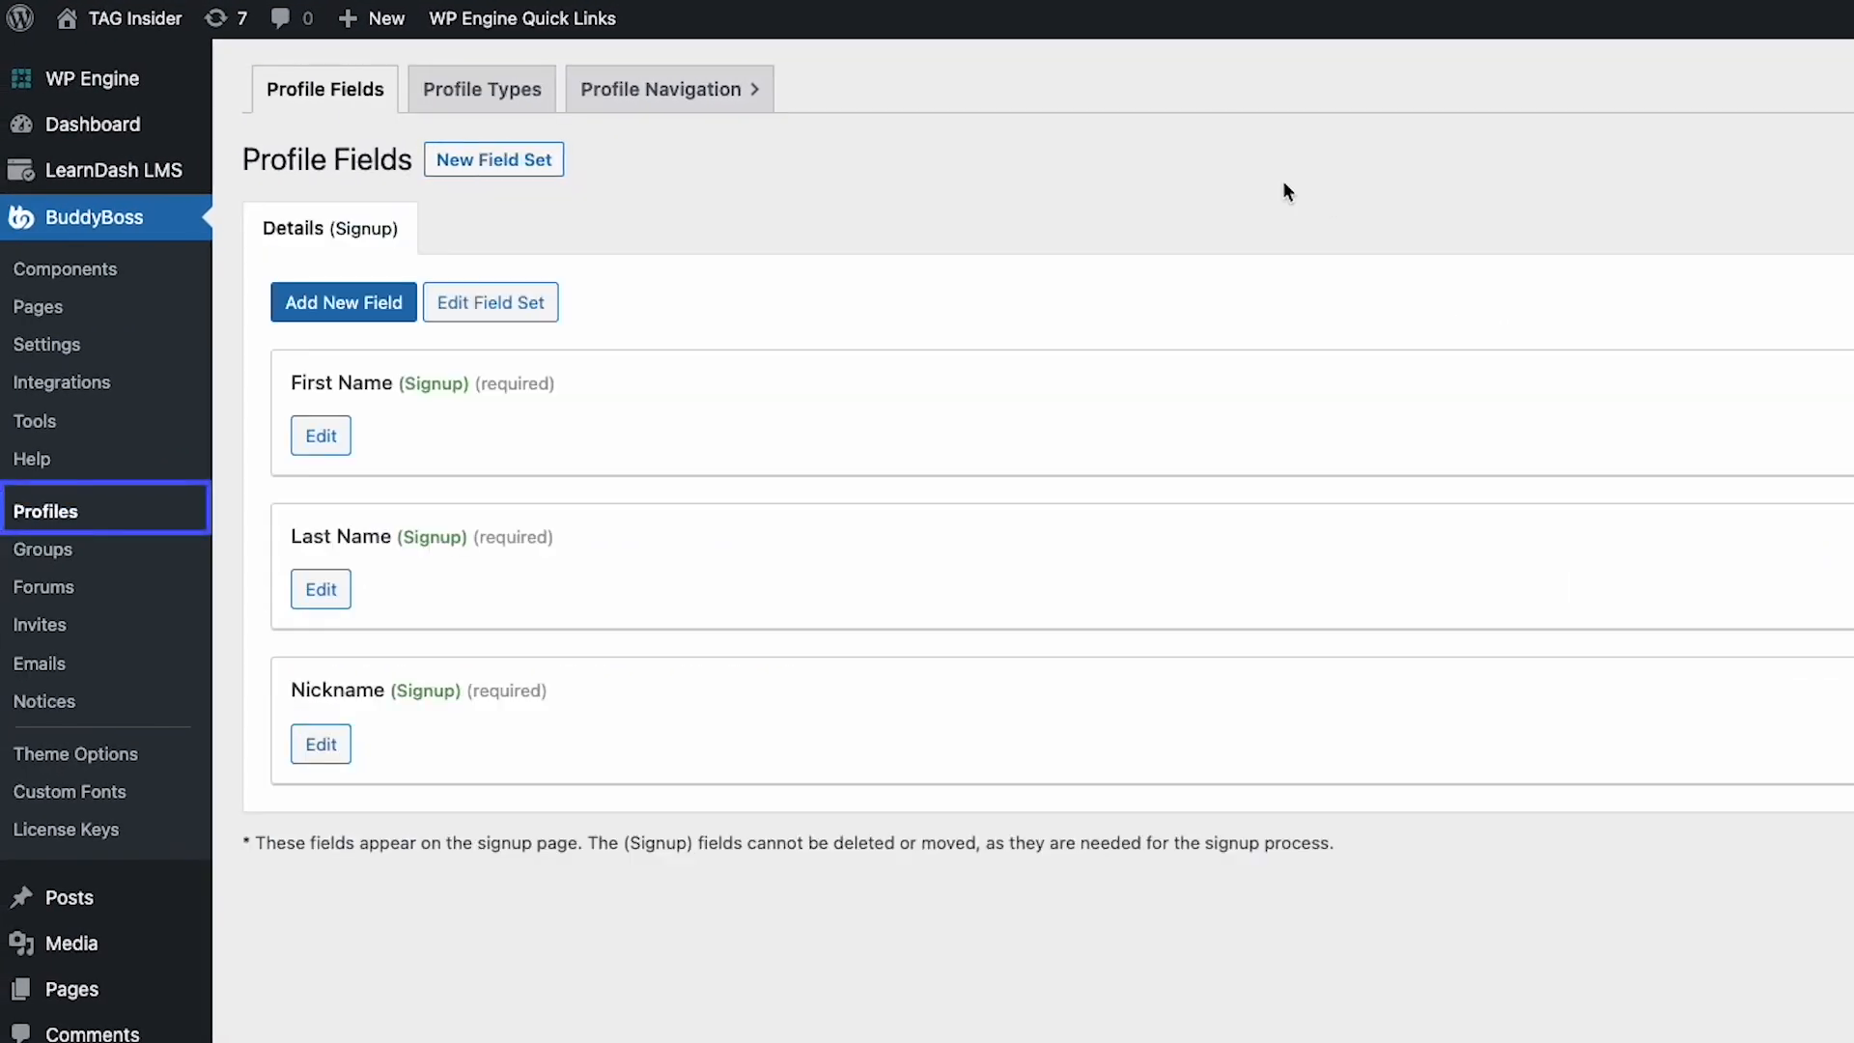
left_click(527, 97)
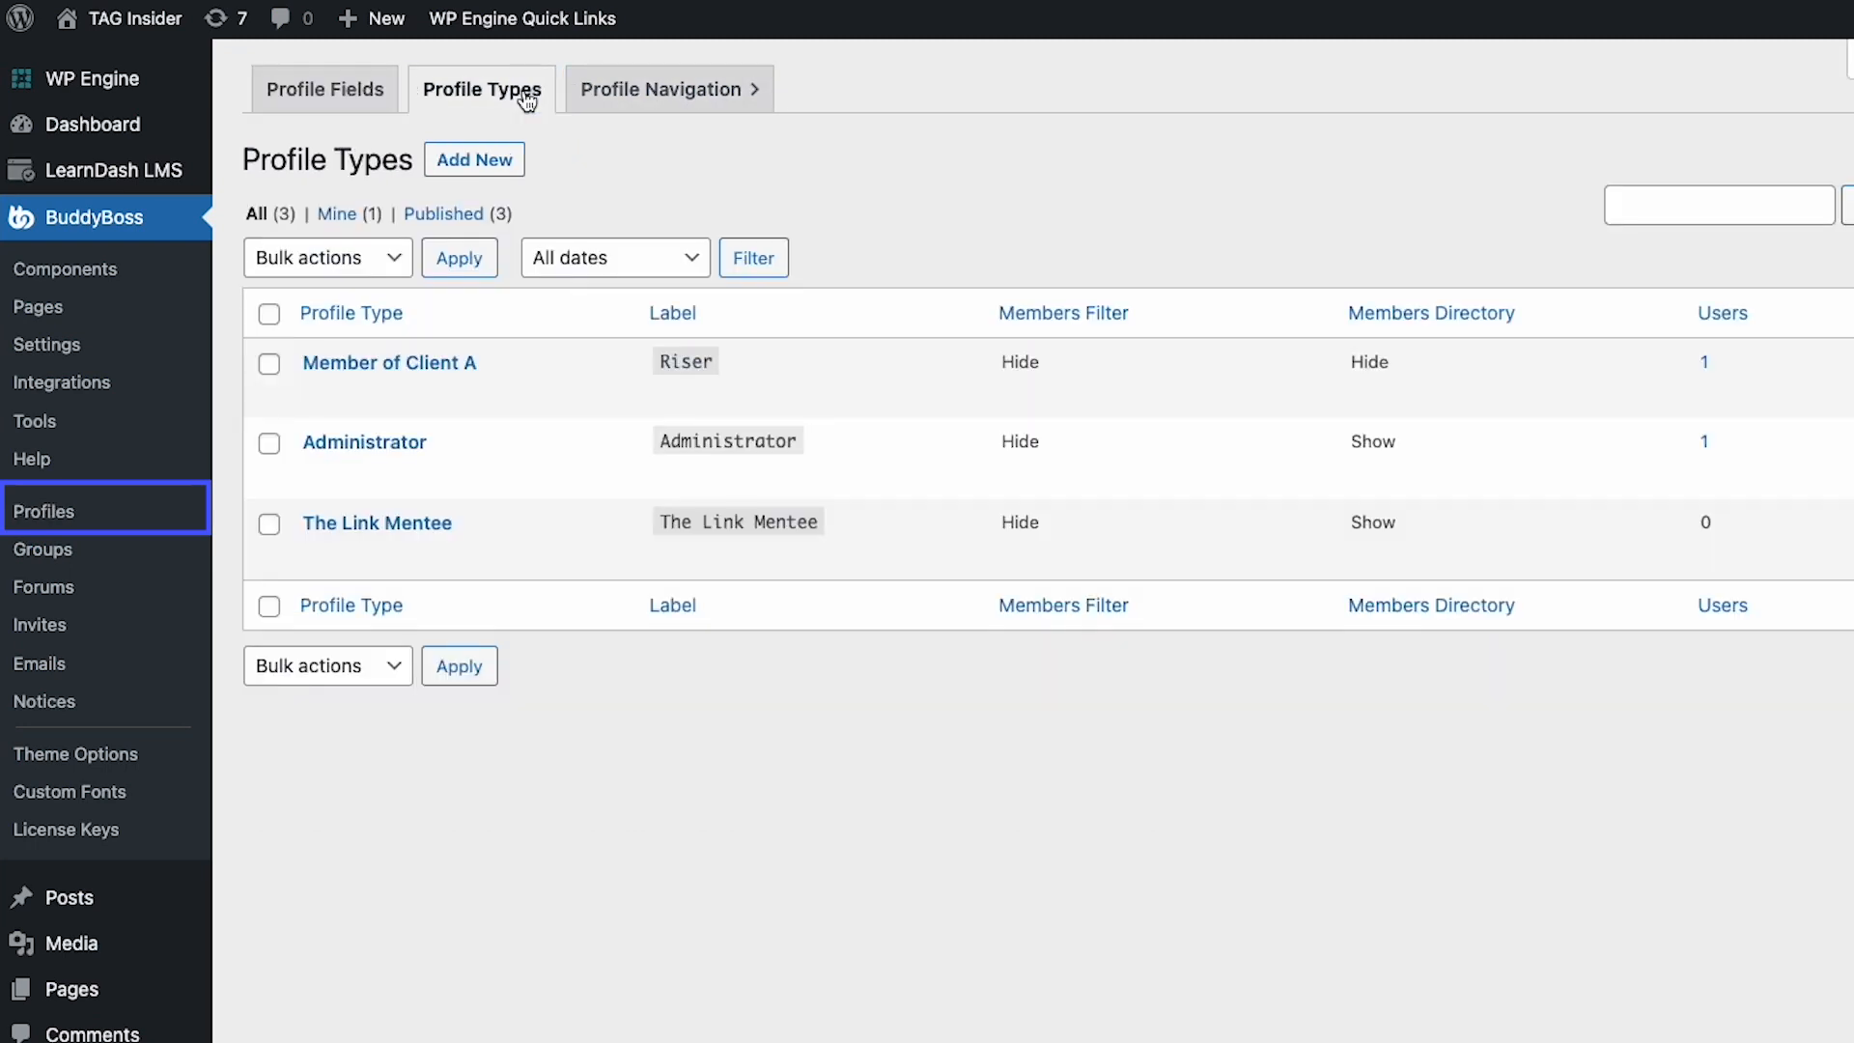
left_click(426, 363)
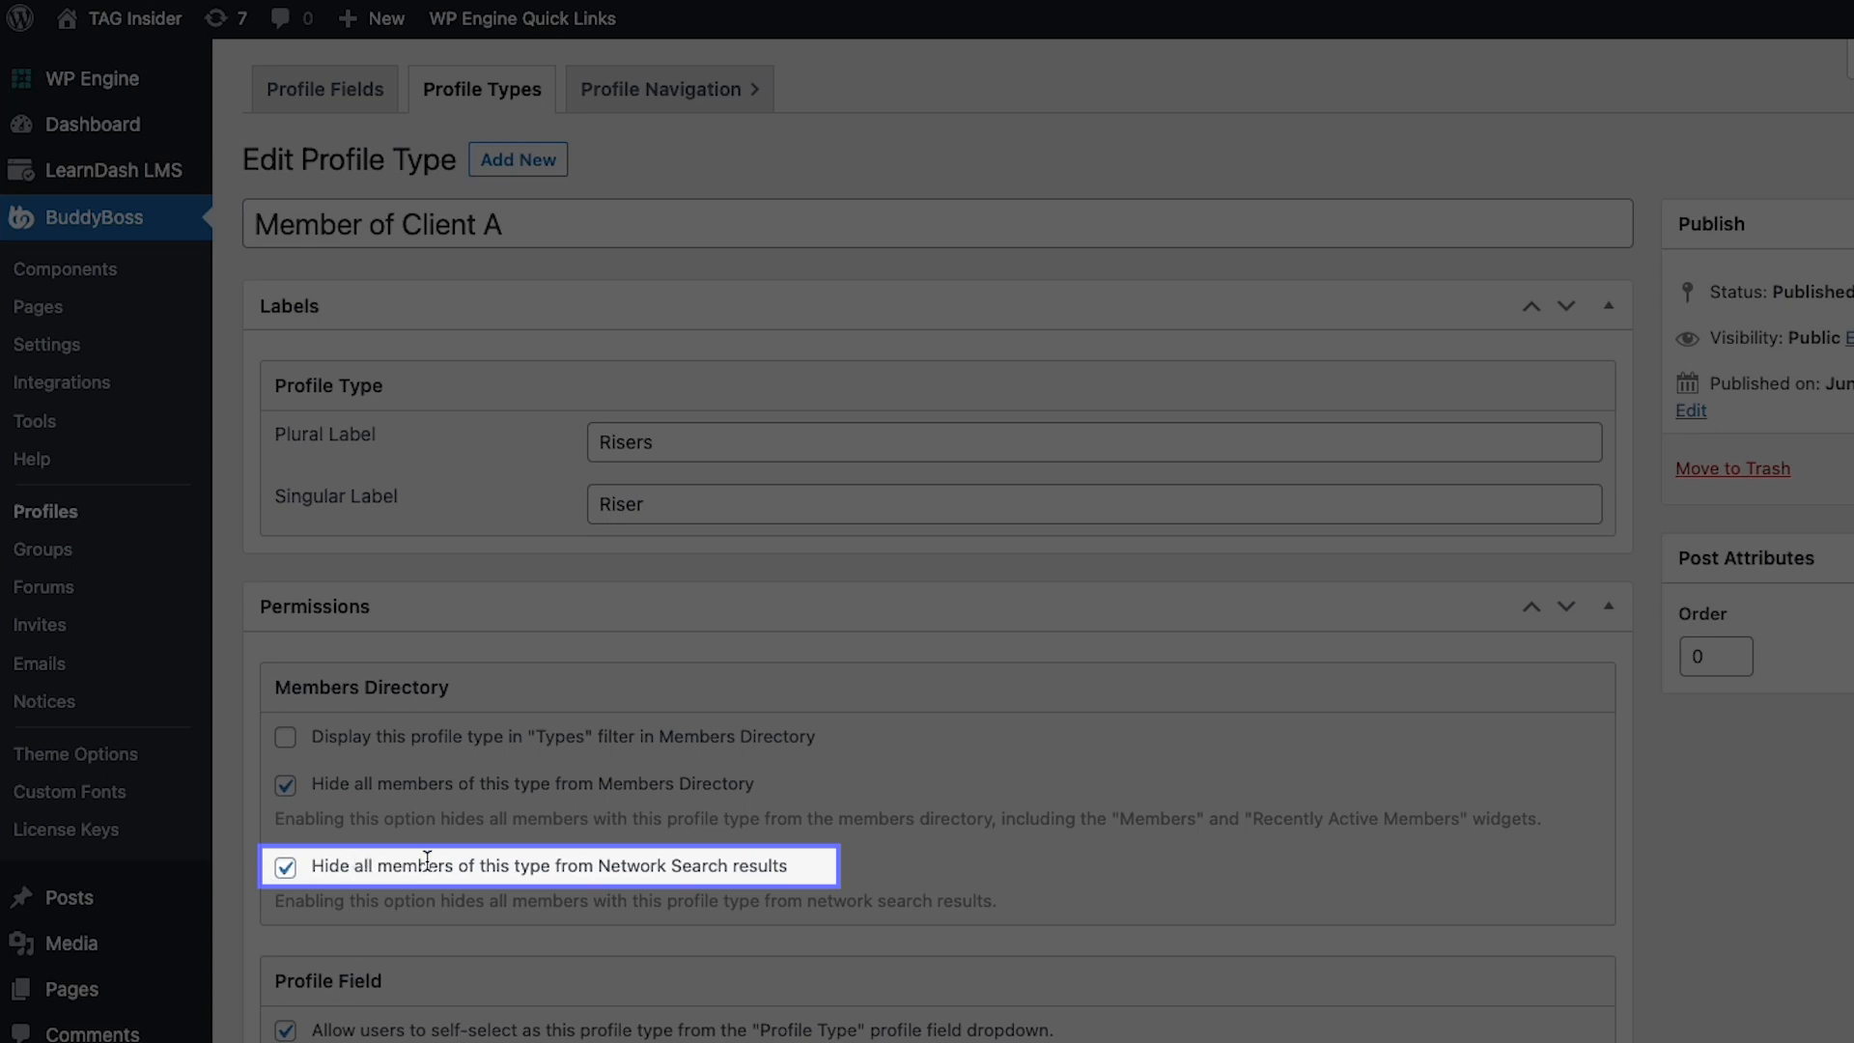
- Disable profile type selection for email invites, enable Risers as an assignable type, and update the Member of Client A profile type
scroll(751, 882, "down", 3)
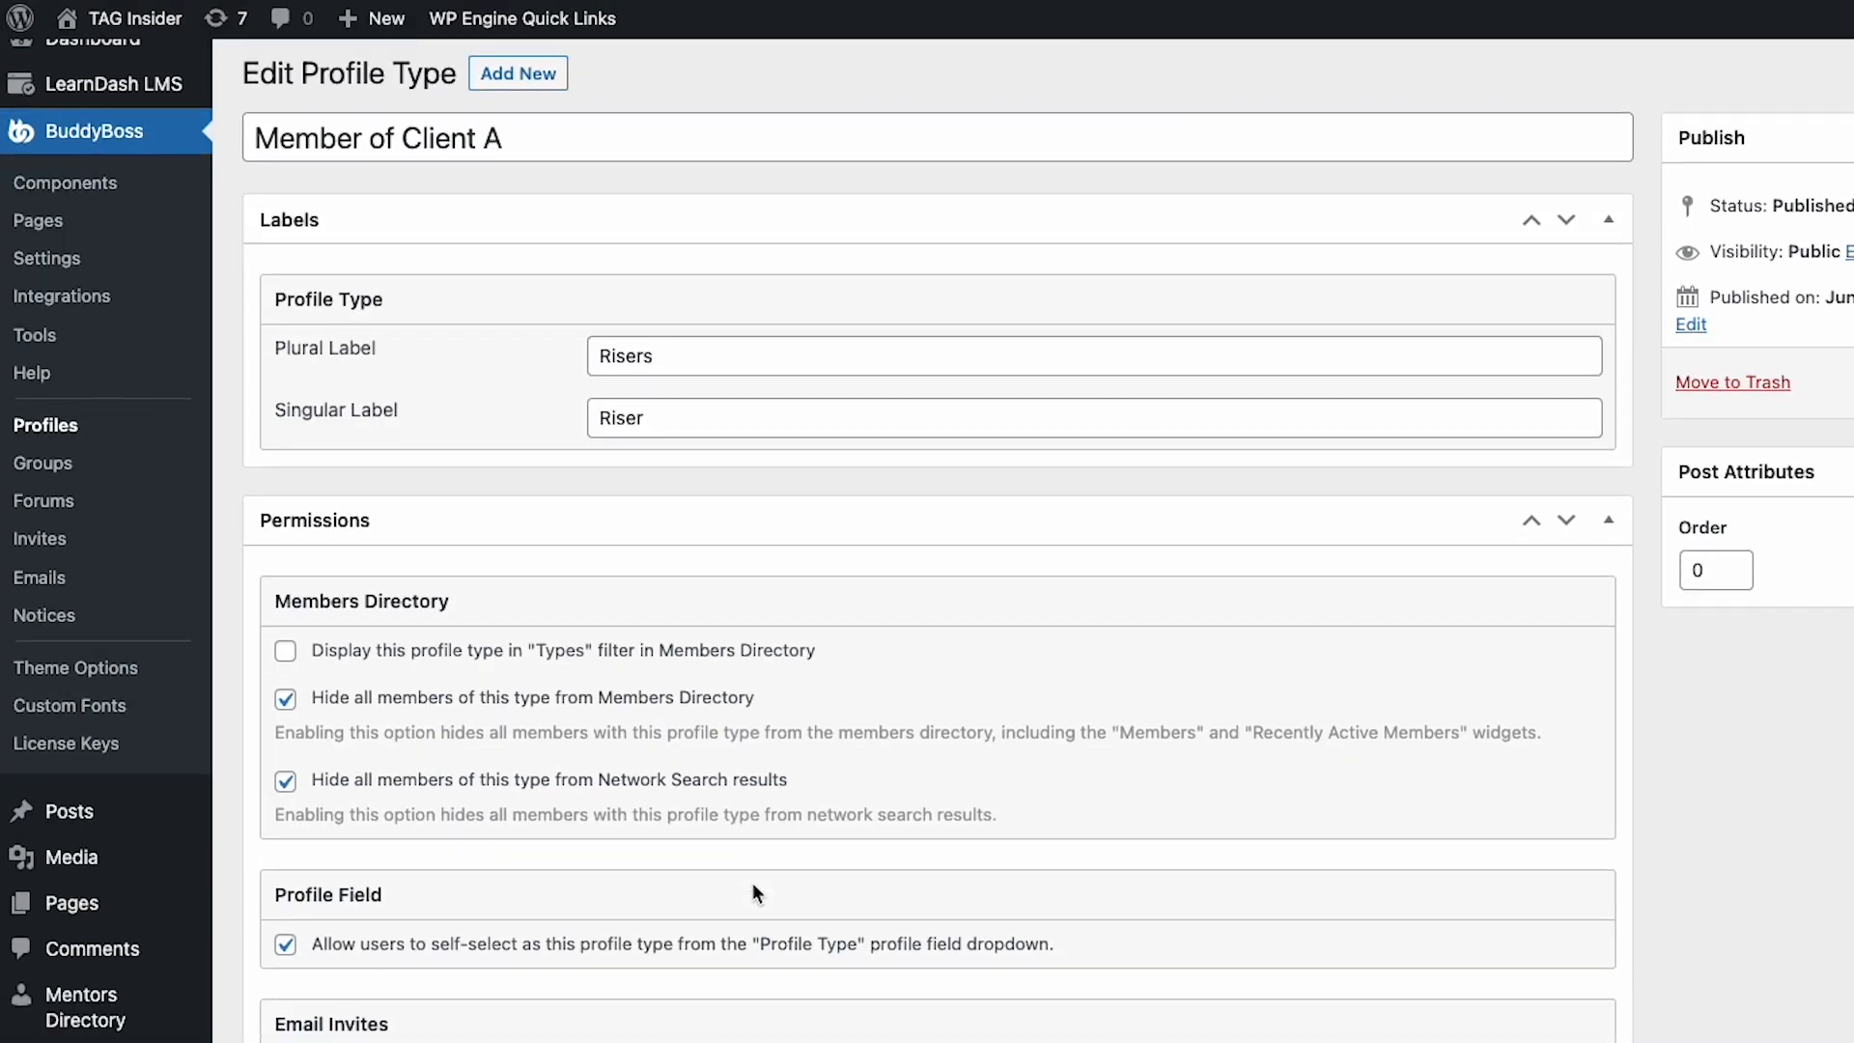
scroll(413, 990, "down", 1)
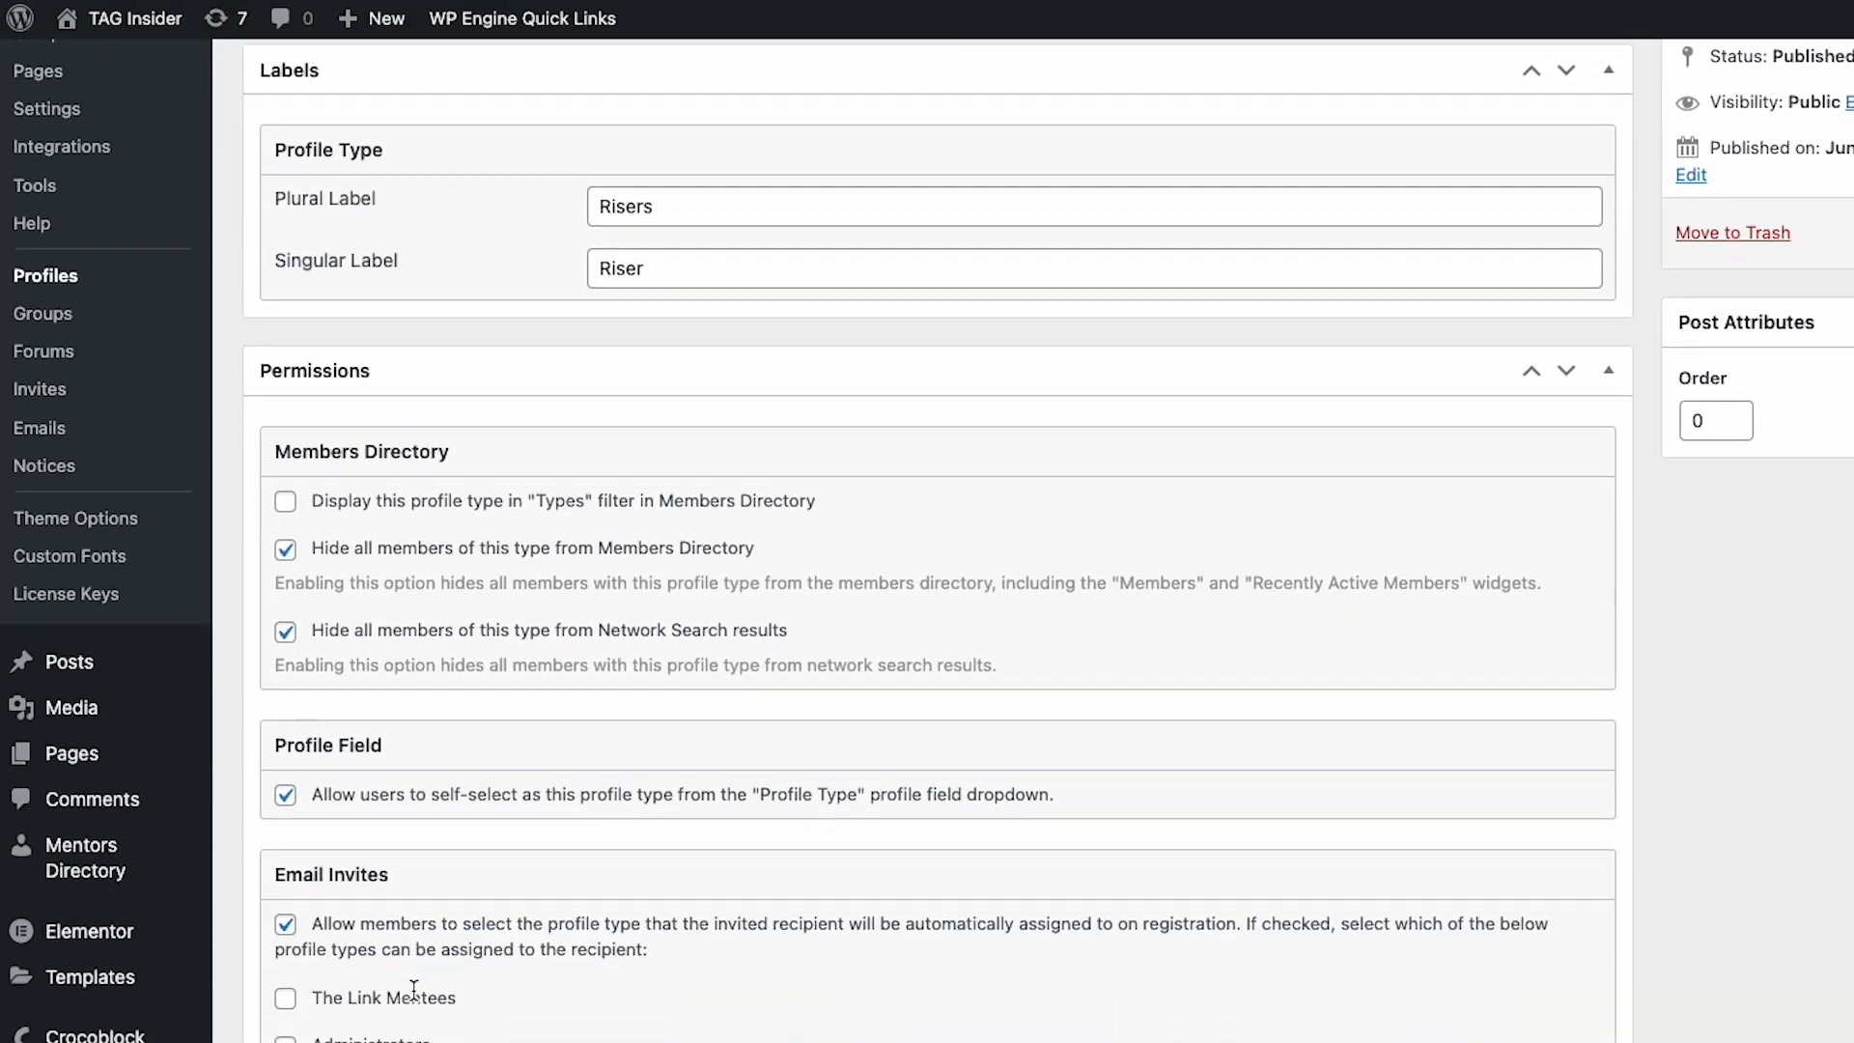
scroll(1630, 674, "down", 2)
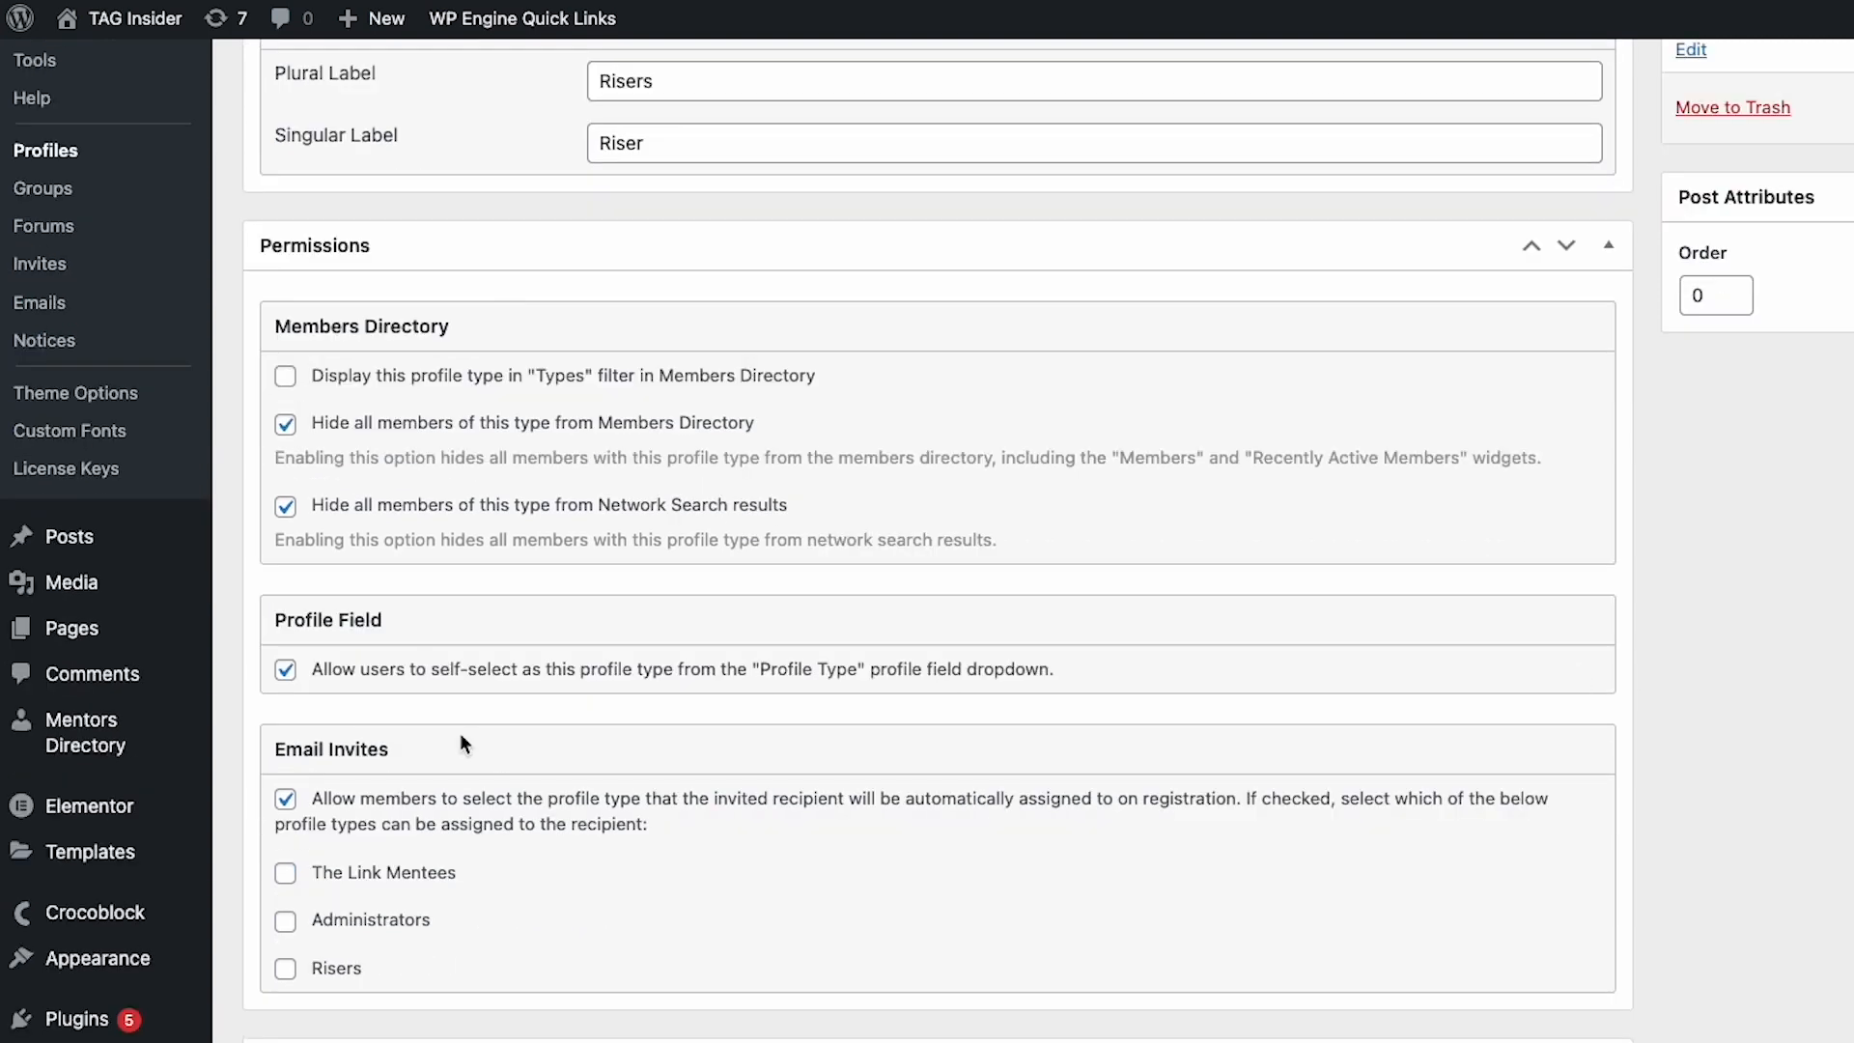
left_click(284, 800)
left_click(287, 978)
scroll(1108, 898, "down", 5)
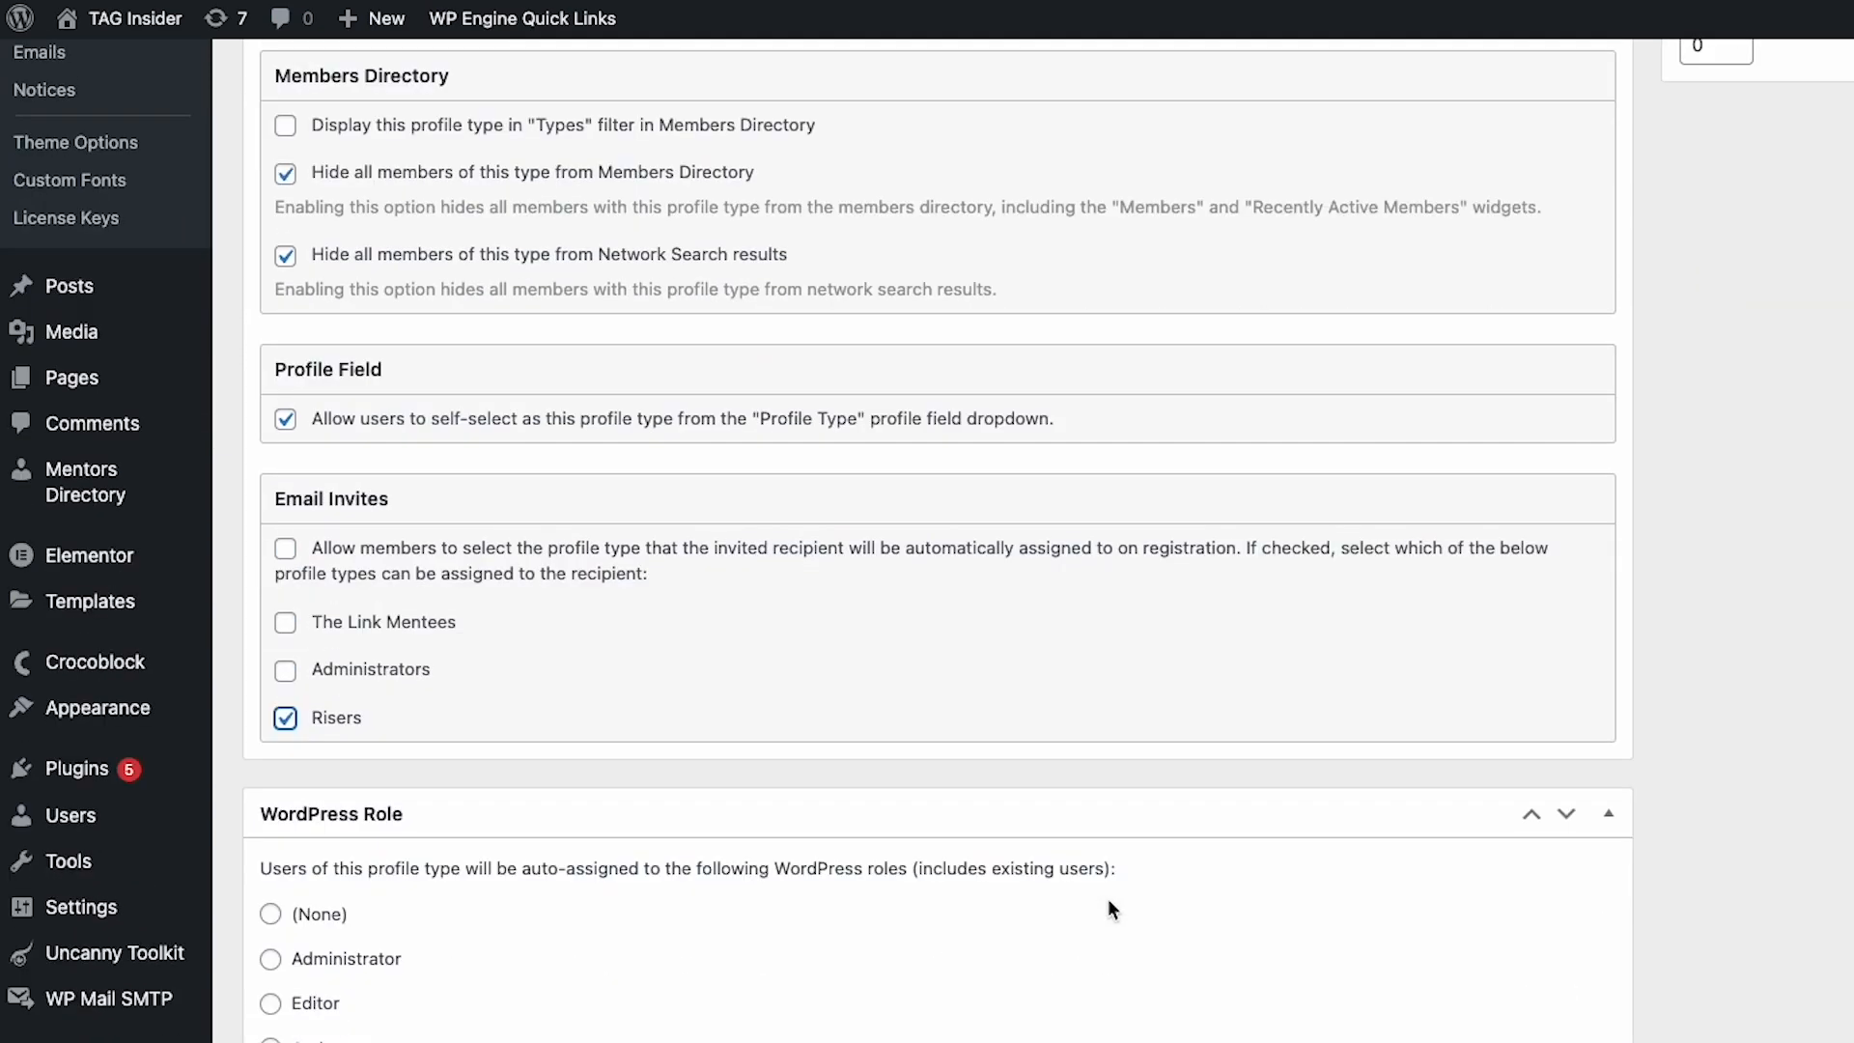
scroll(779, 908, "down", 1)
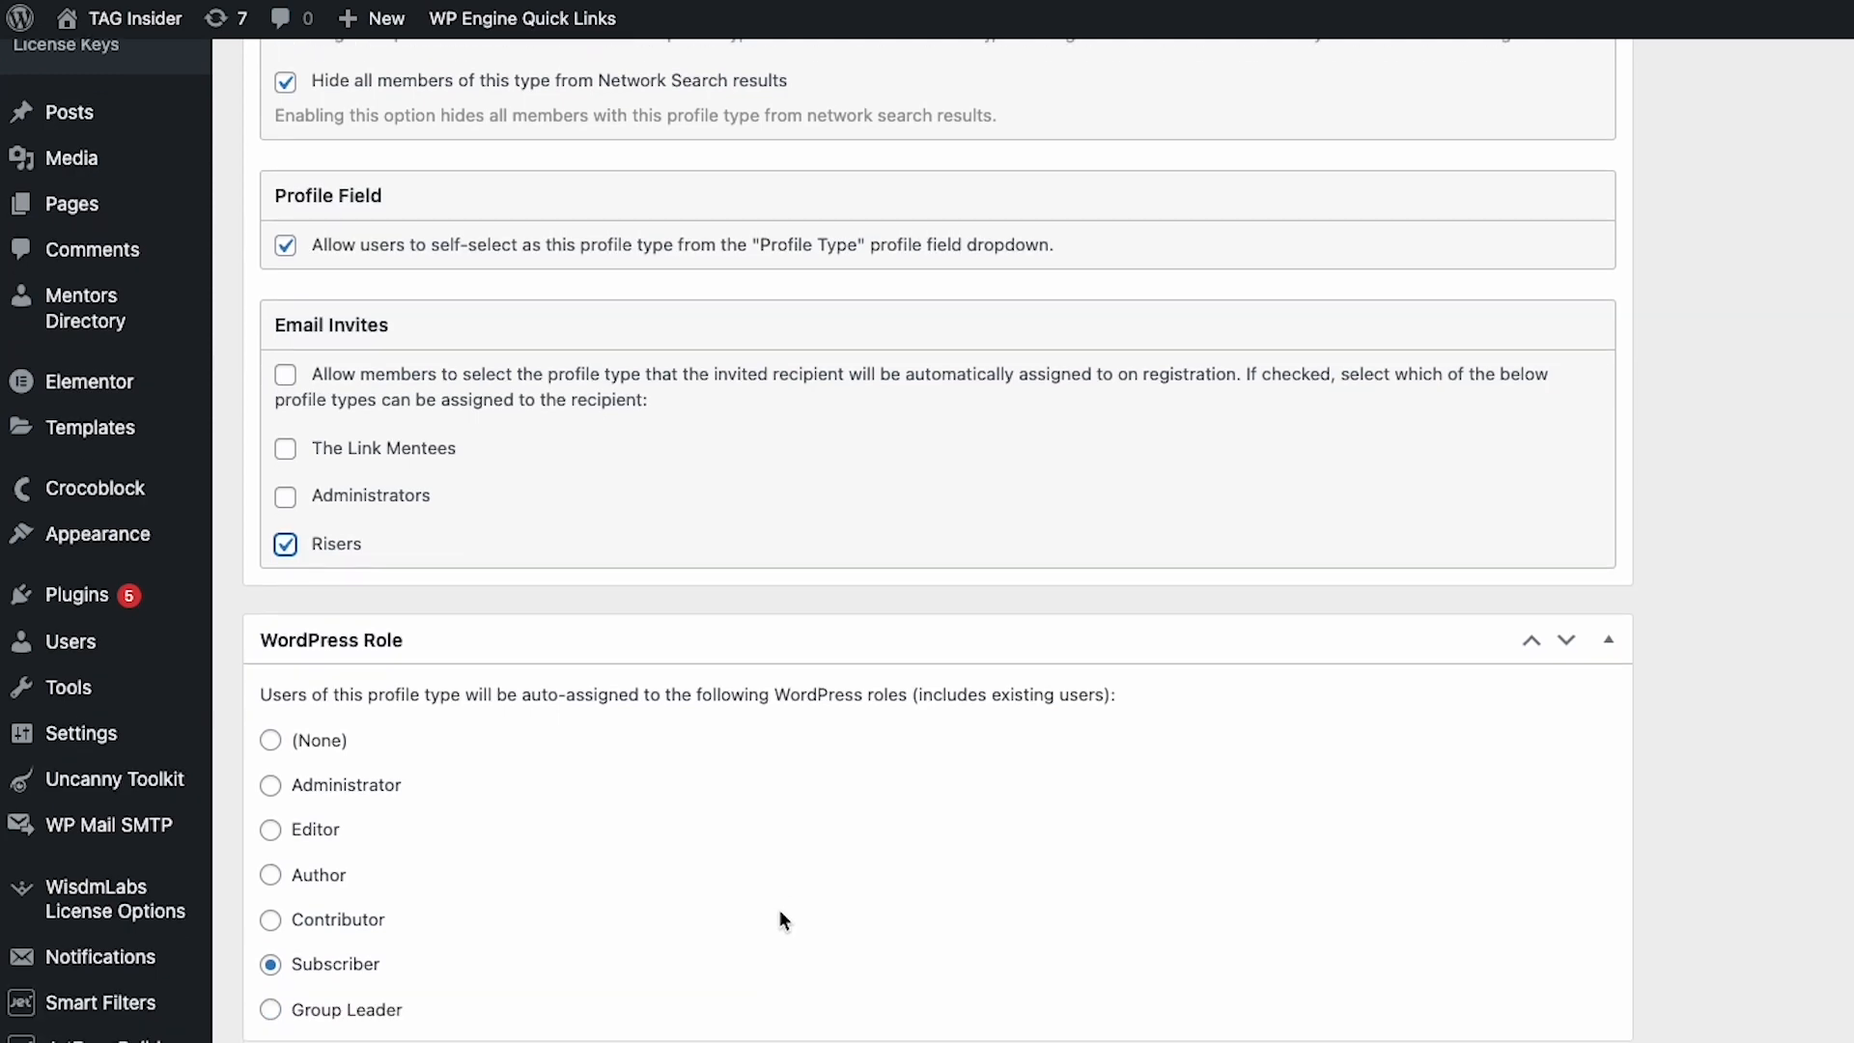
scroll(779, 907, "down", 5)
scroll(1409, 820, "up", 15)
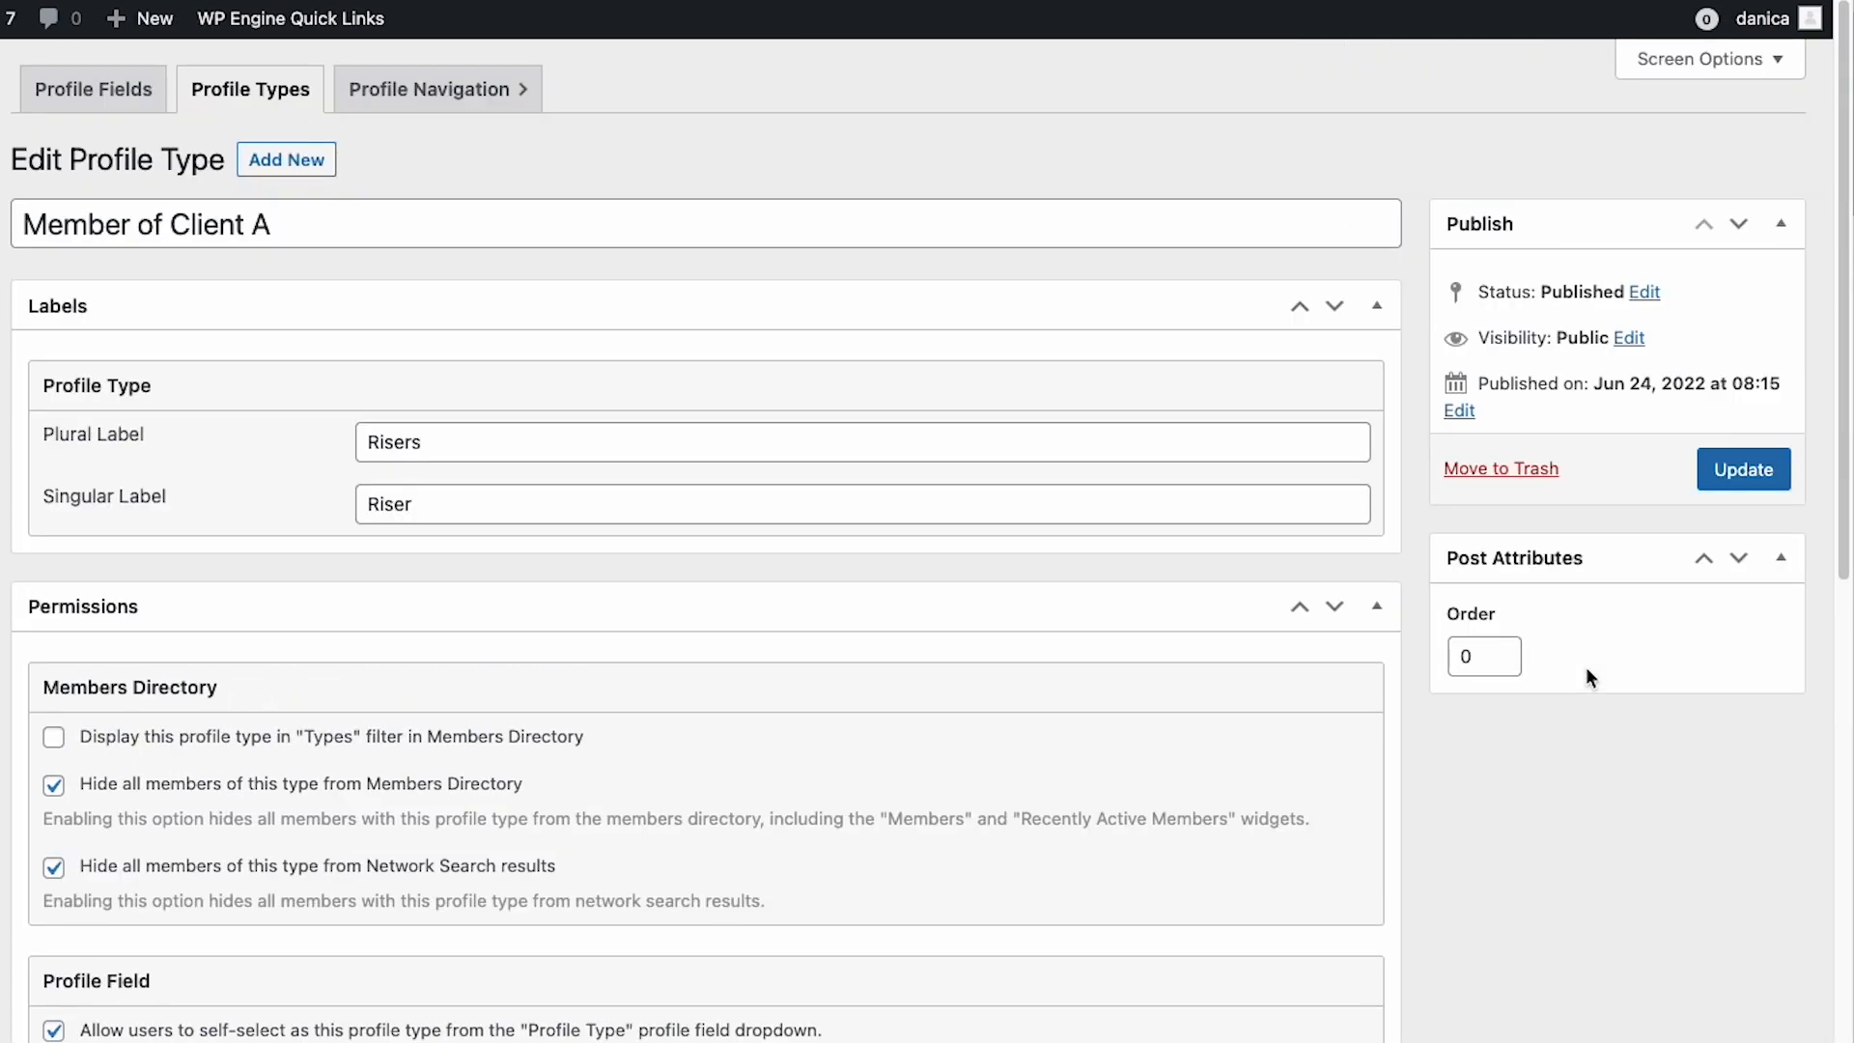
left_click(1735, 477)
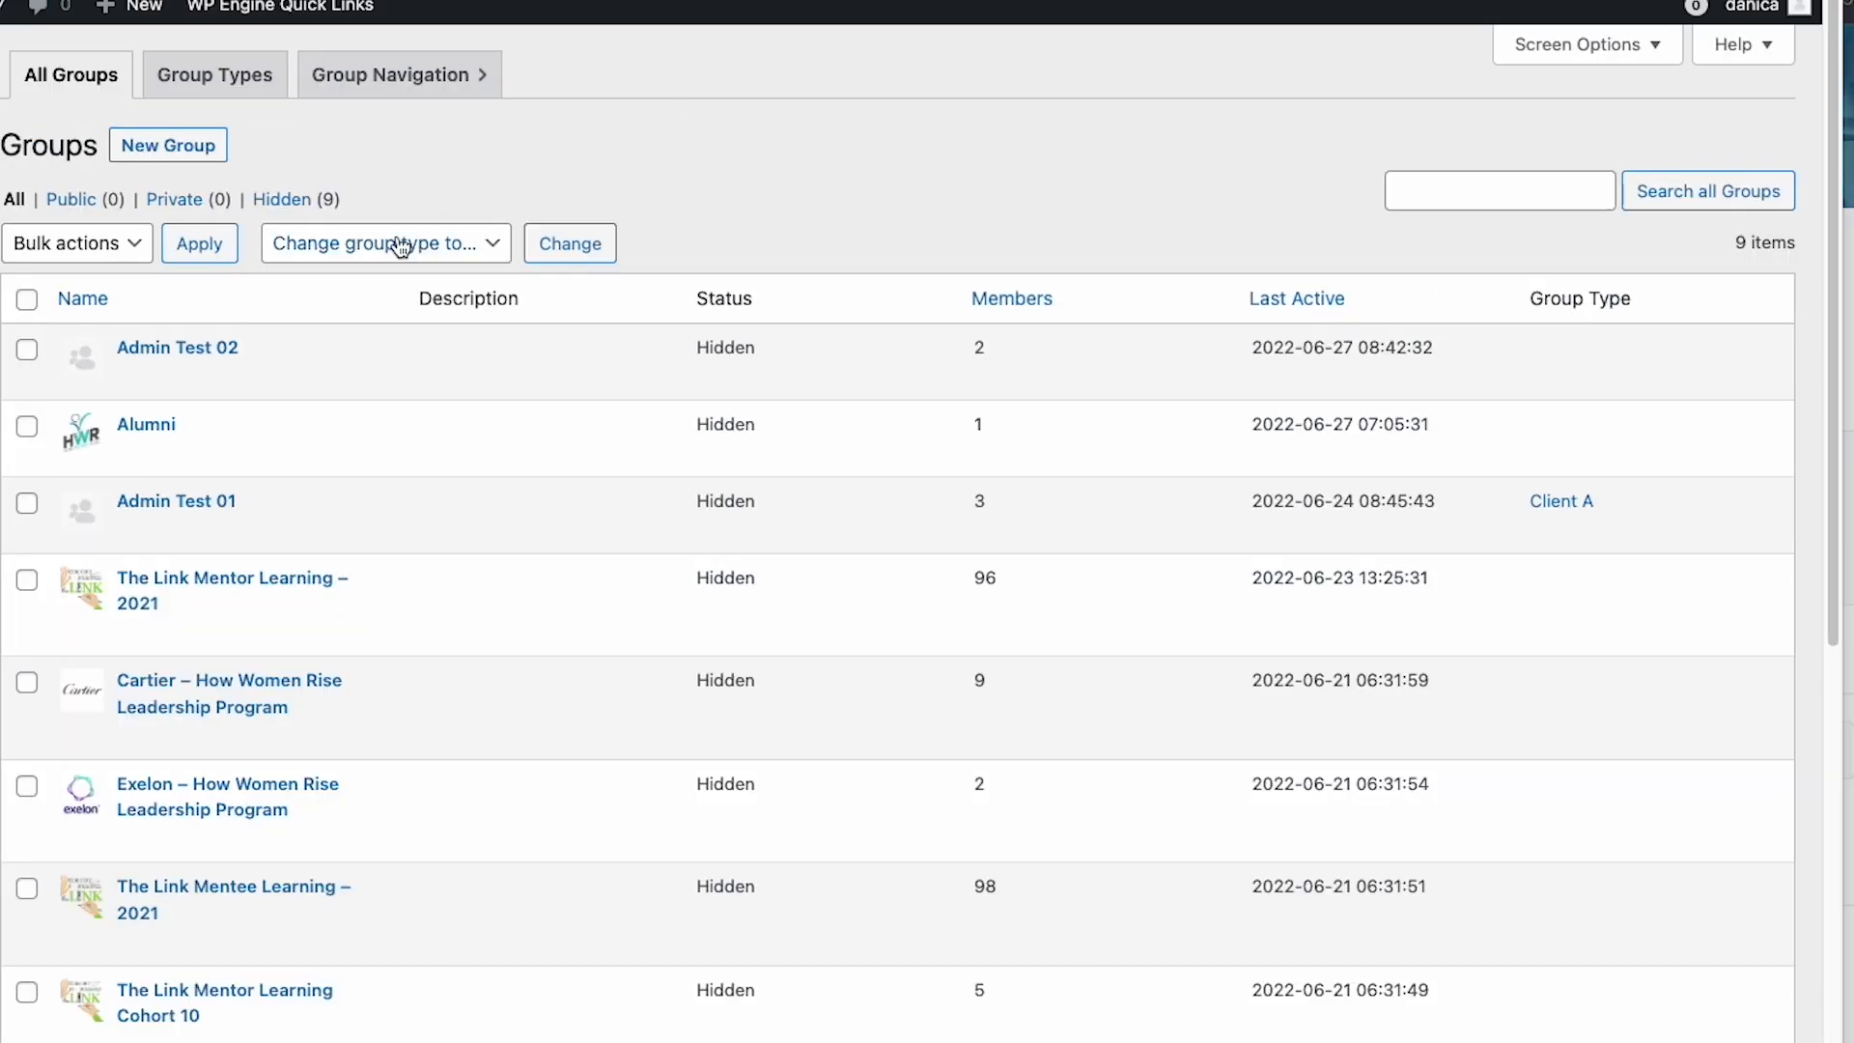
- Check the group type assigned to the Admin Test 01 group, and open the list of group types
left_click(183, 501)
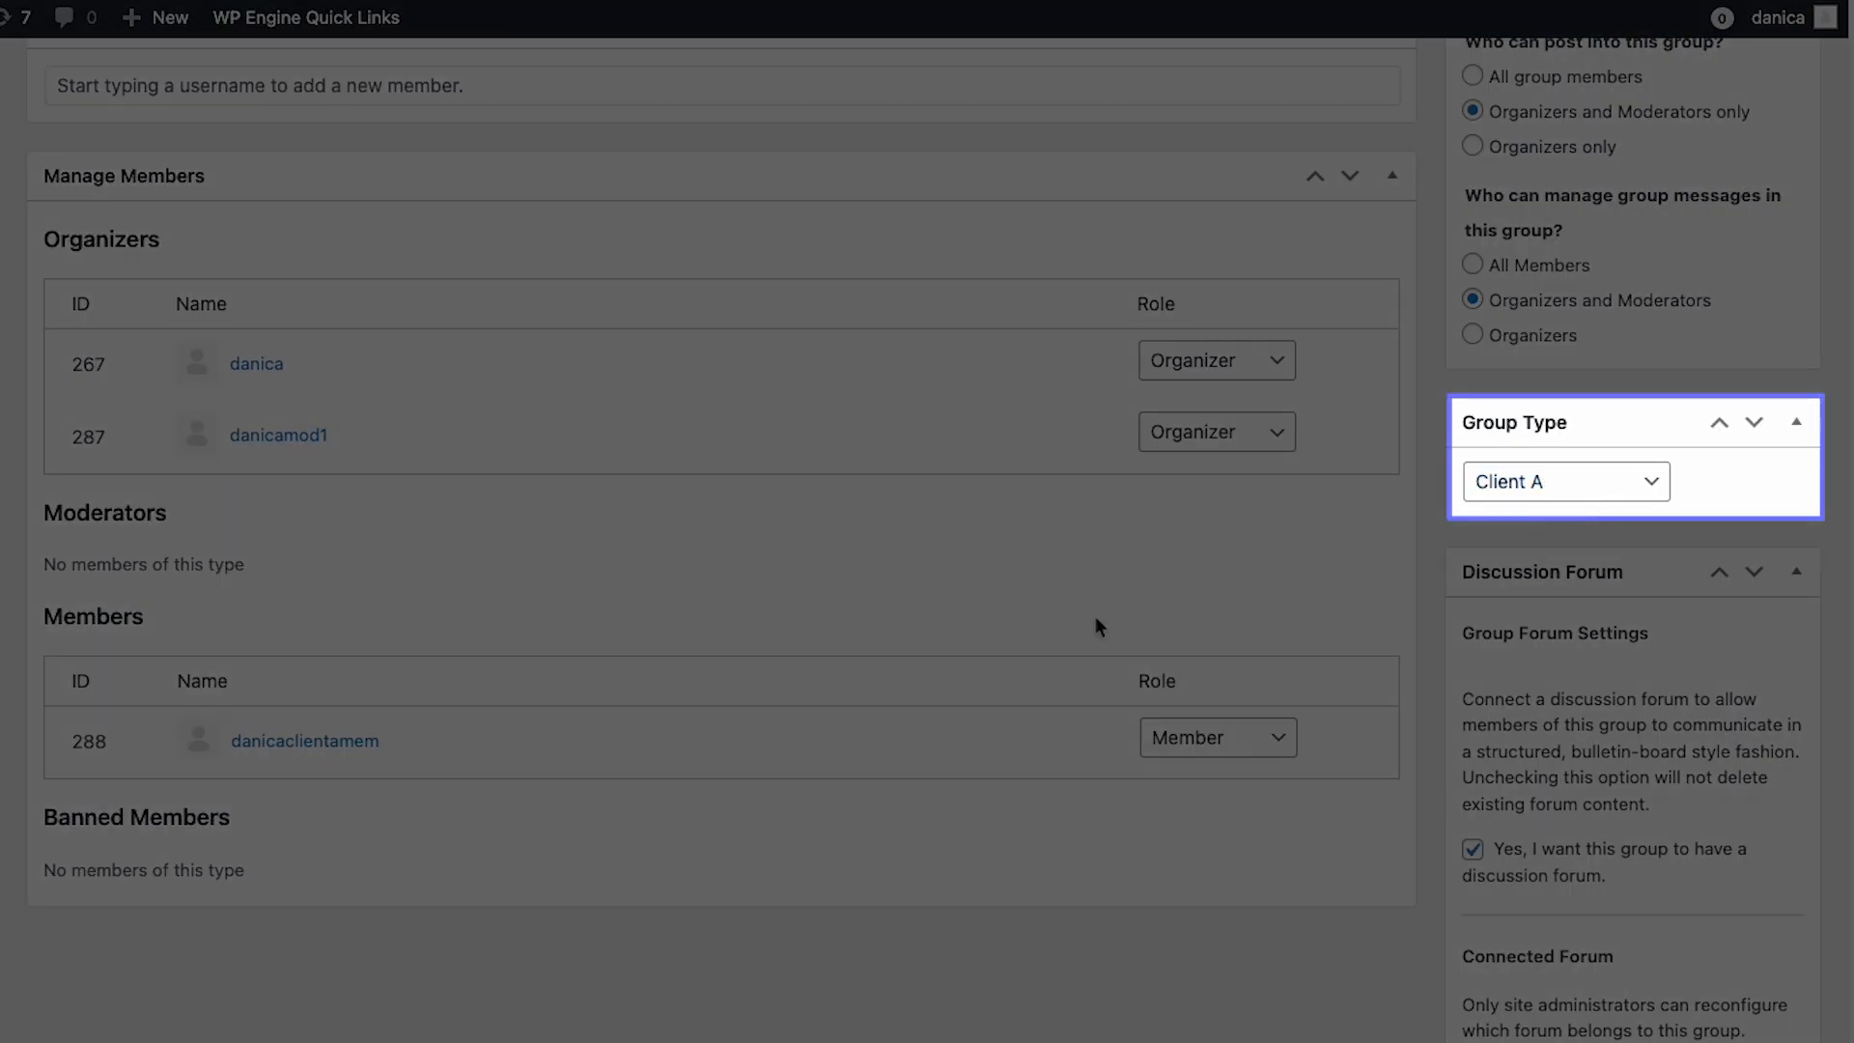
scroll(1095, 624, "up", 7)
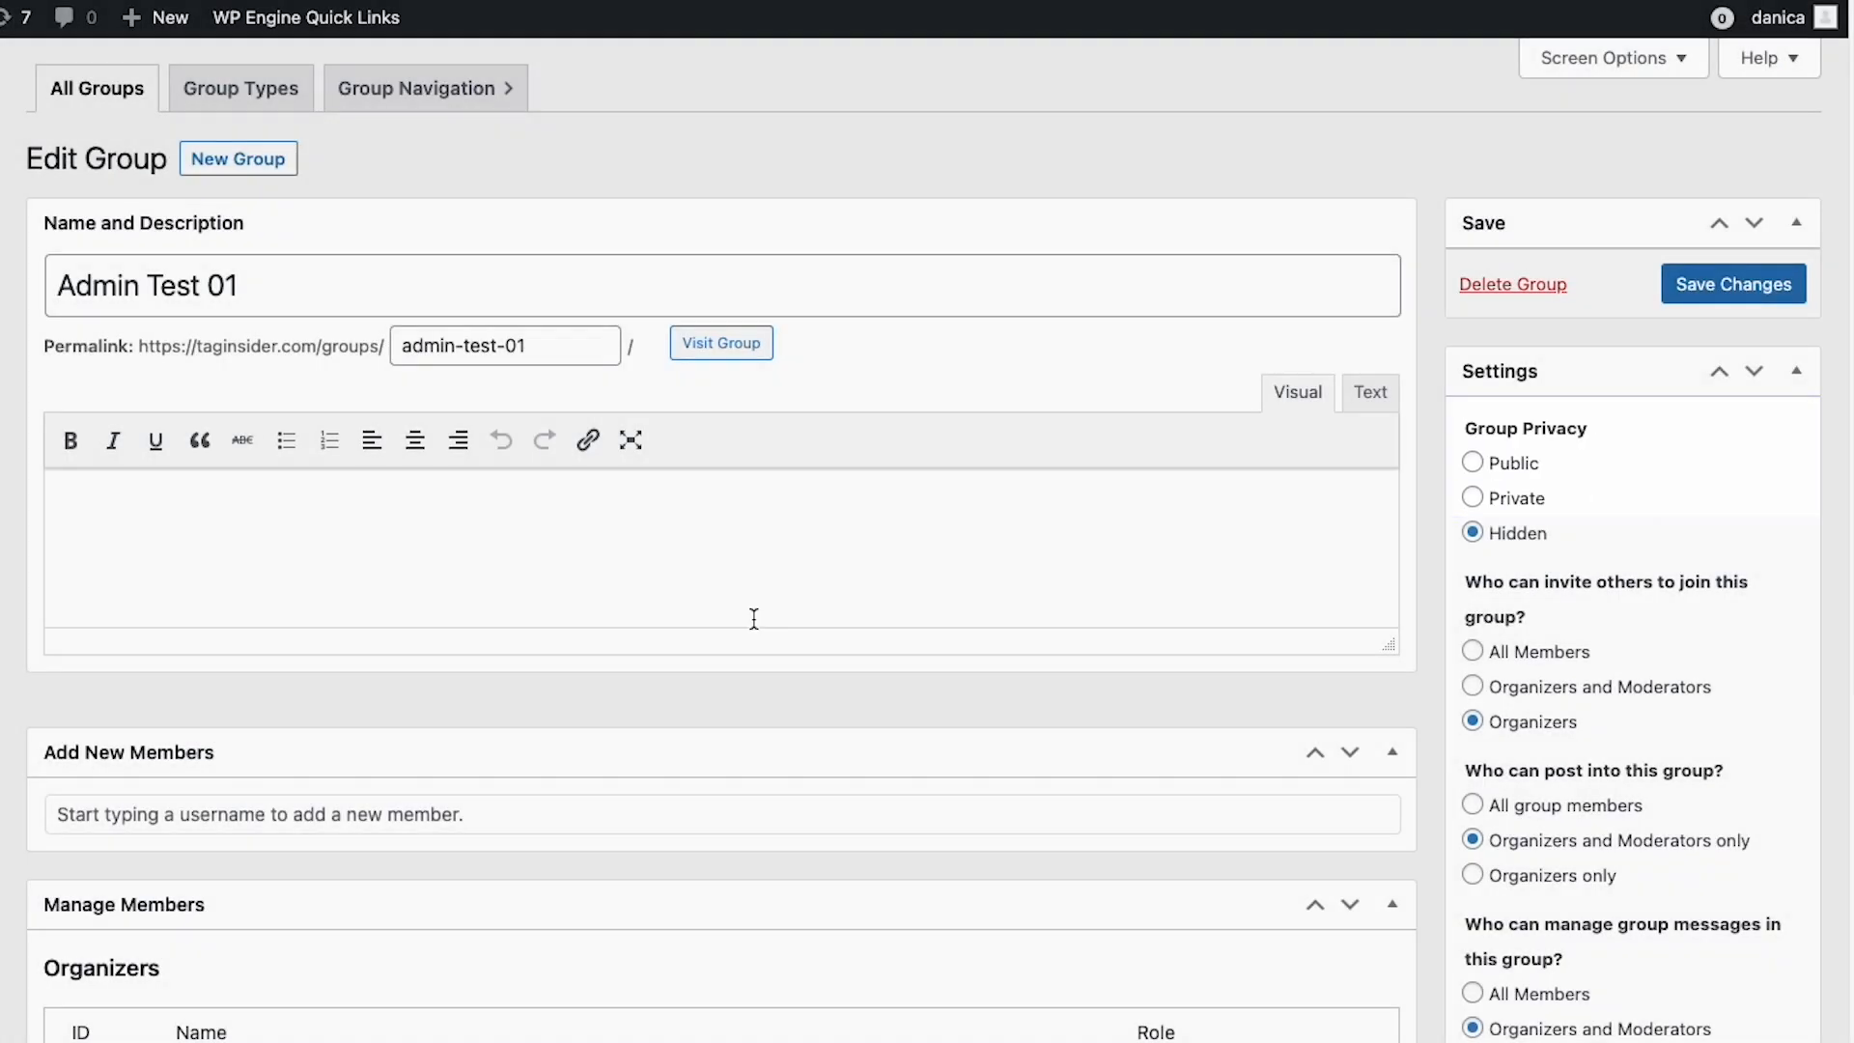
left_click(243, 92)
scroll(1338, 463, "down", 3)
scroll(938, 231, "up", 3)
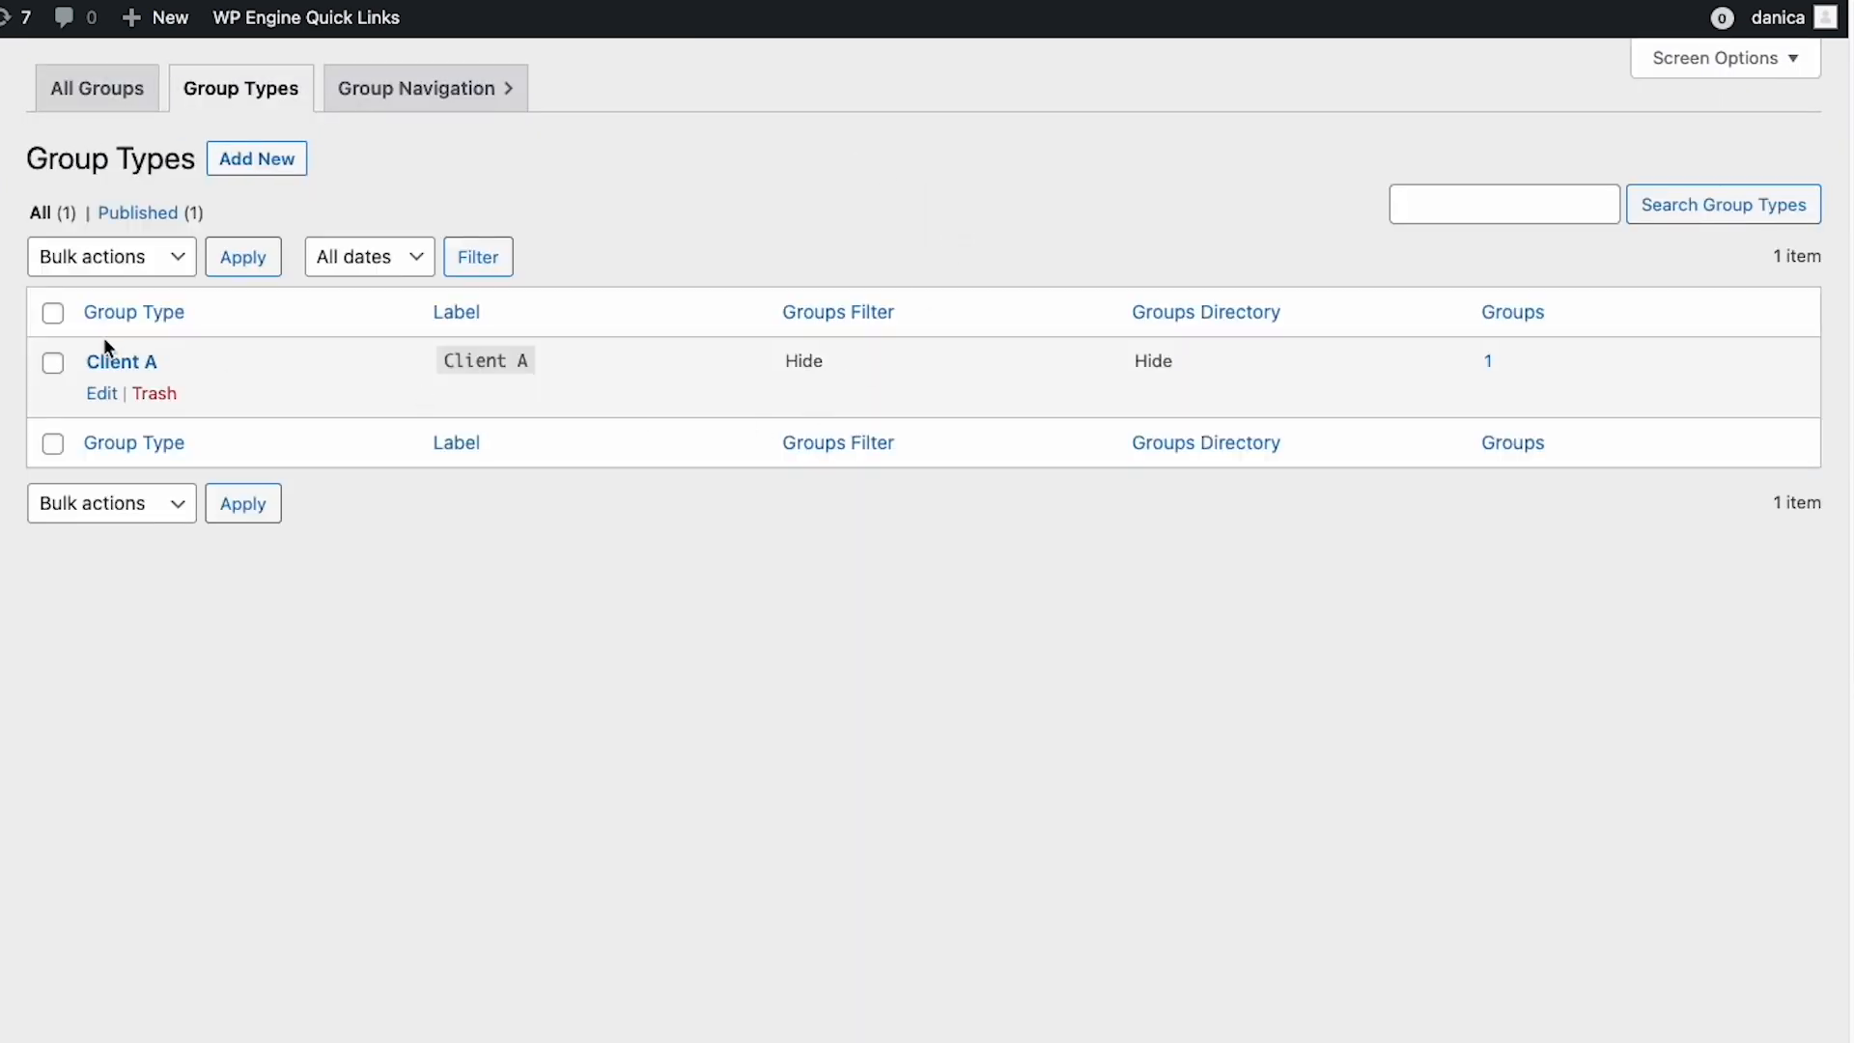
- Open the Client A group type and review its role labels and the profile types allowed for invites and joining
left_click(120, 361)
scroll(1072, 350, "down", 10)
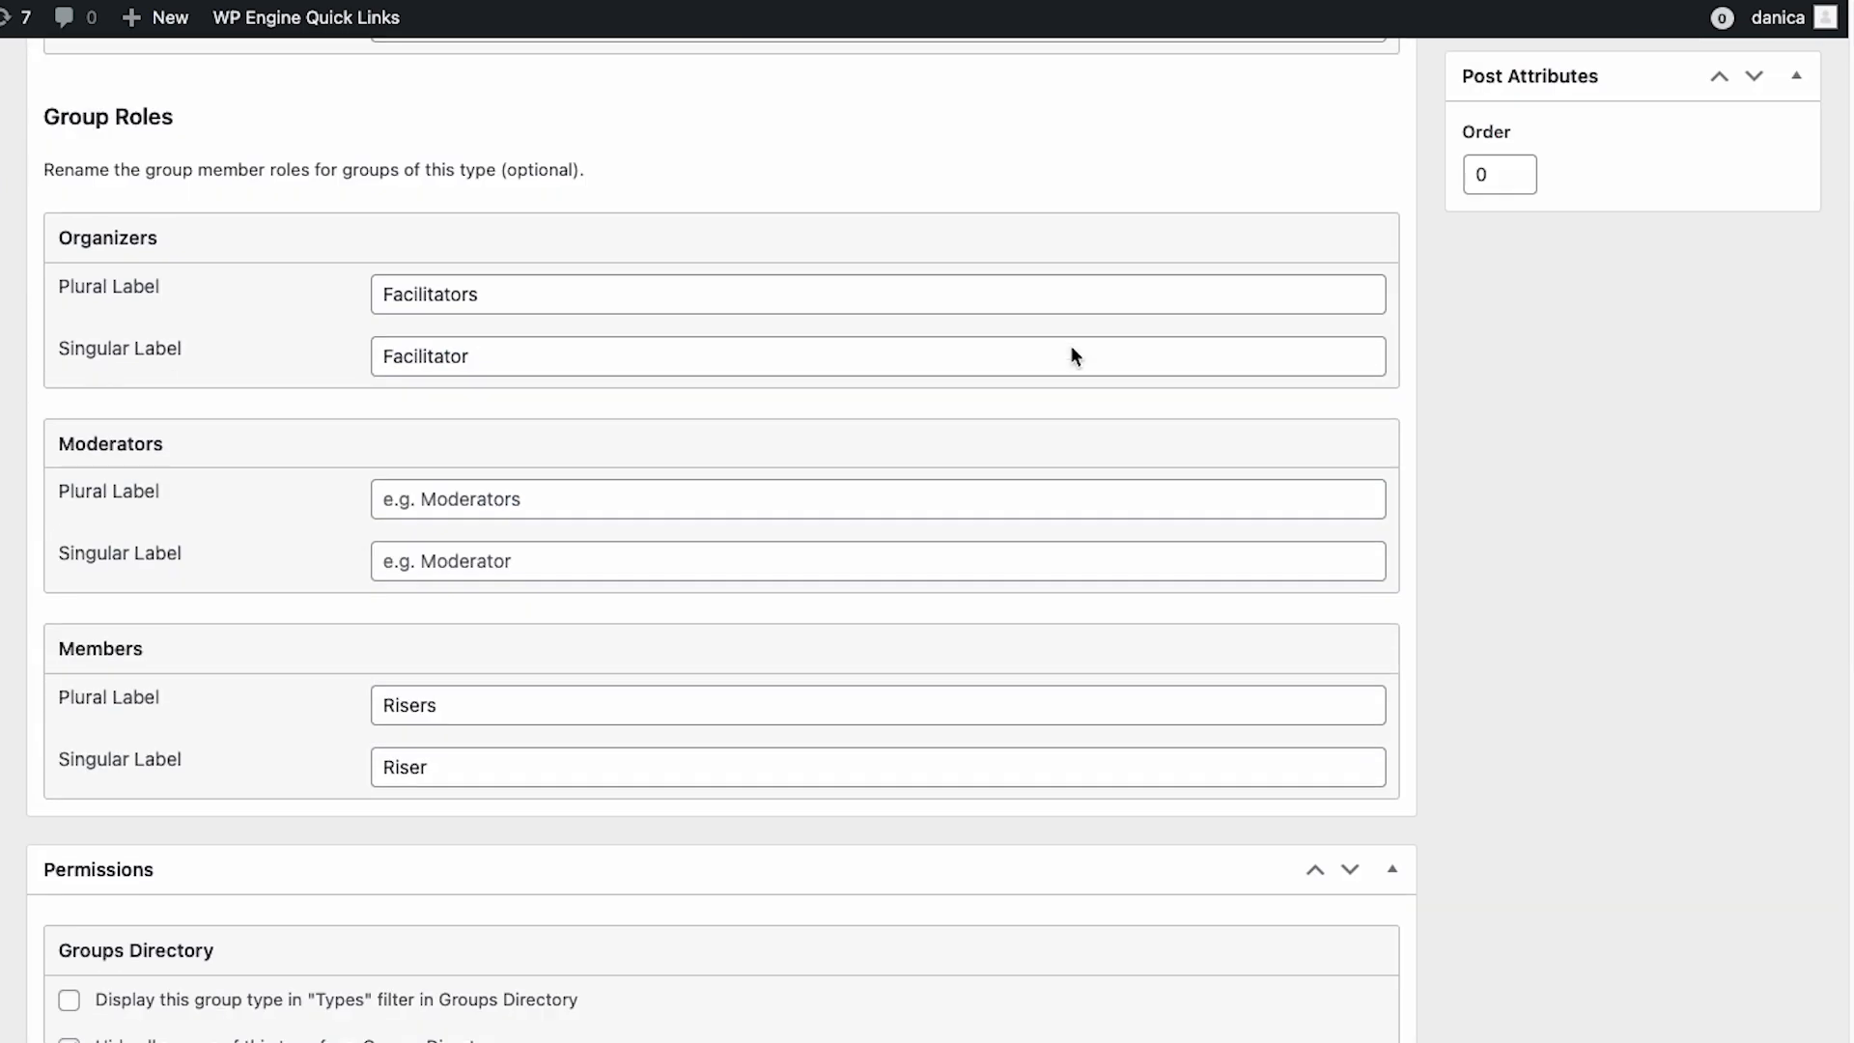
scroll(1069, 356, "down", 6)
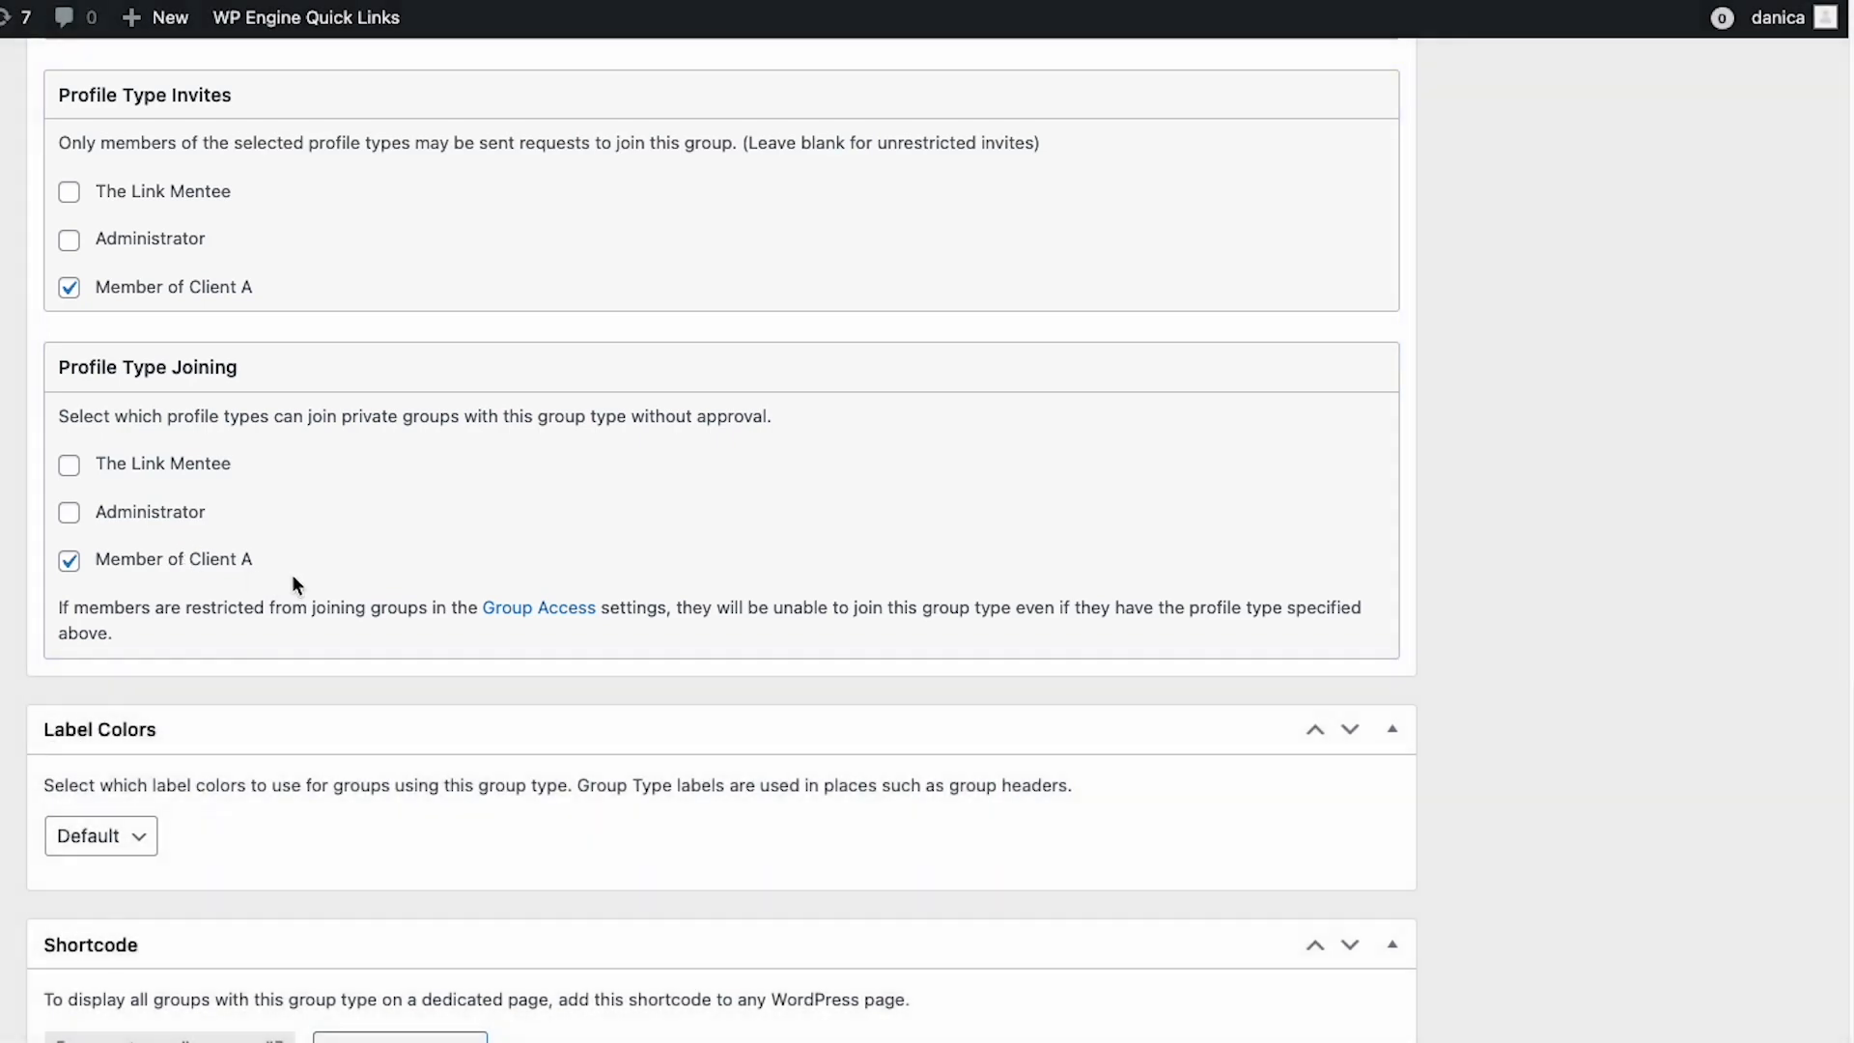
scroll(1089, 588, "up", 15)
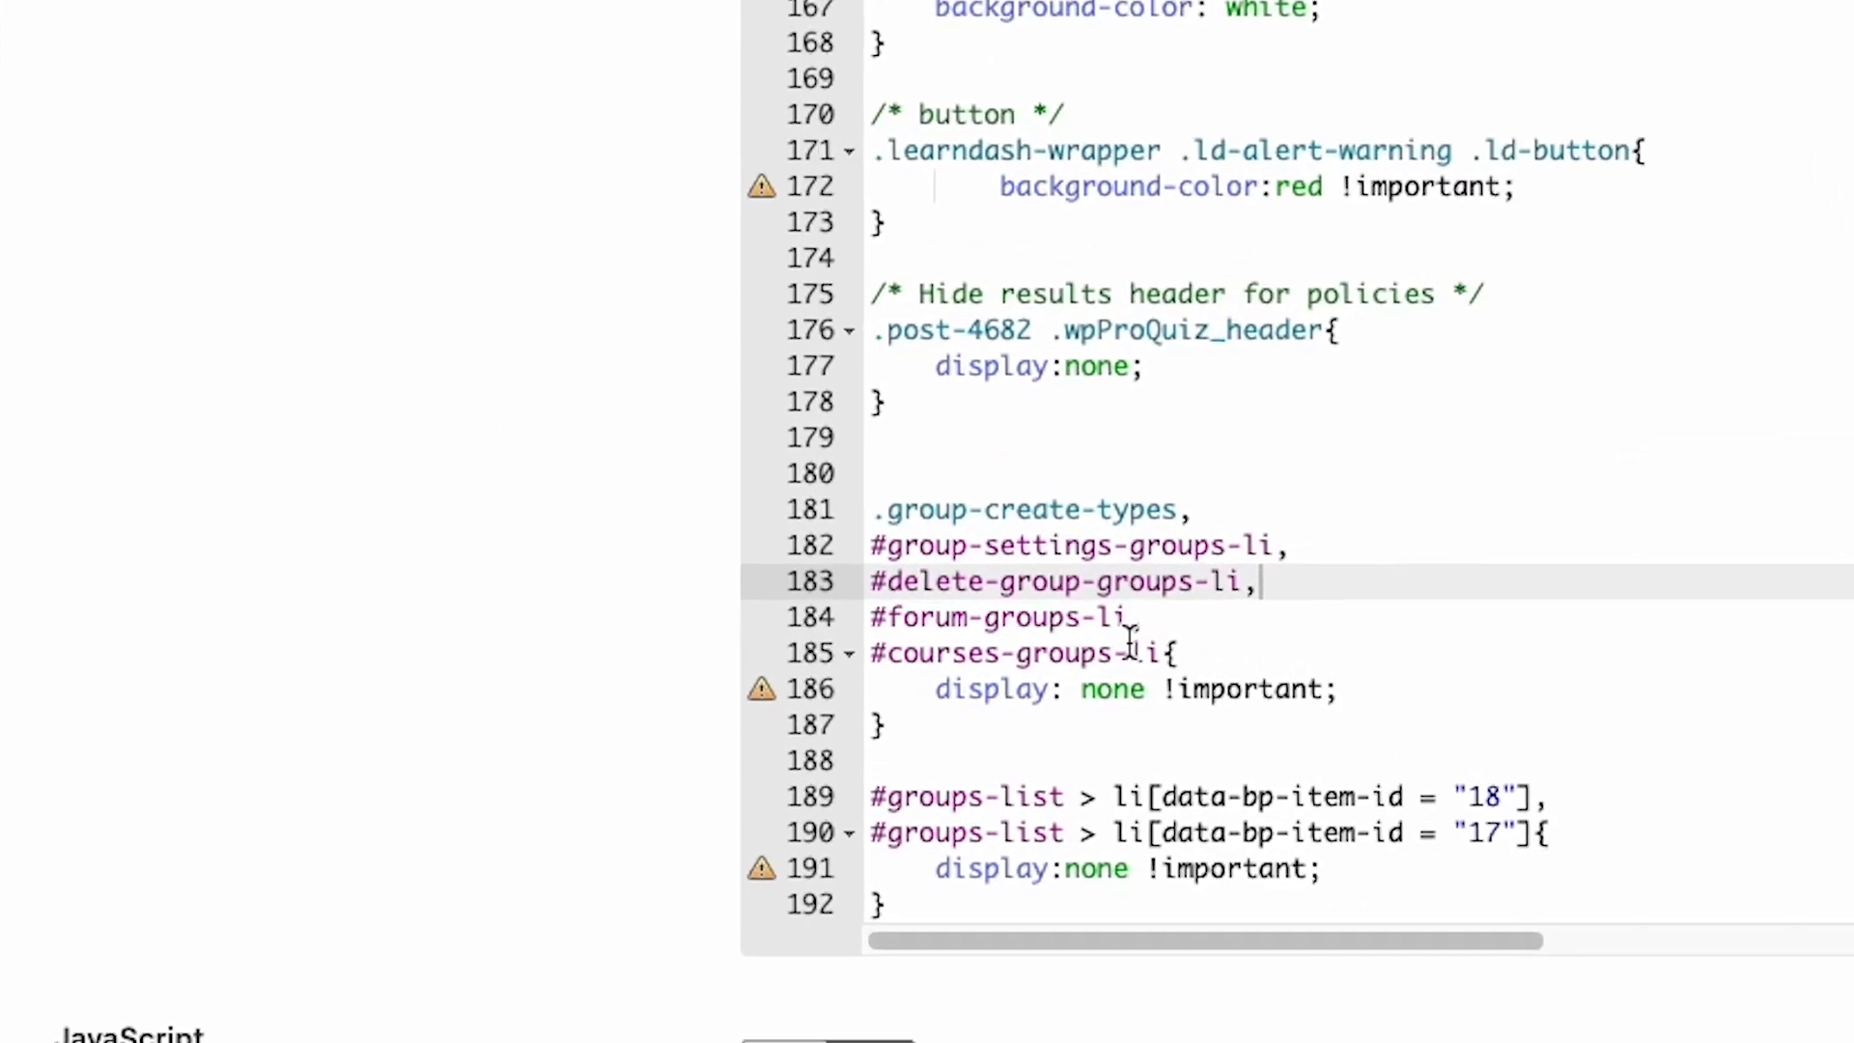
- Add #invite-groups-li after #courses-groups-li in the custom CSS selector list that is hidden with display: none !important
left_click(1164, 652)
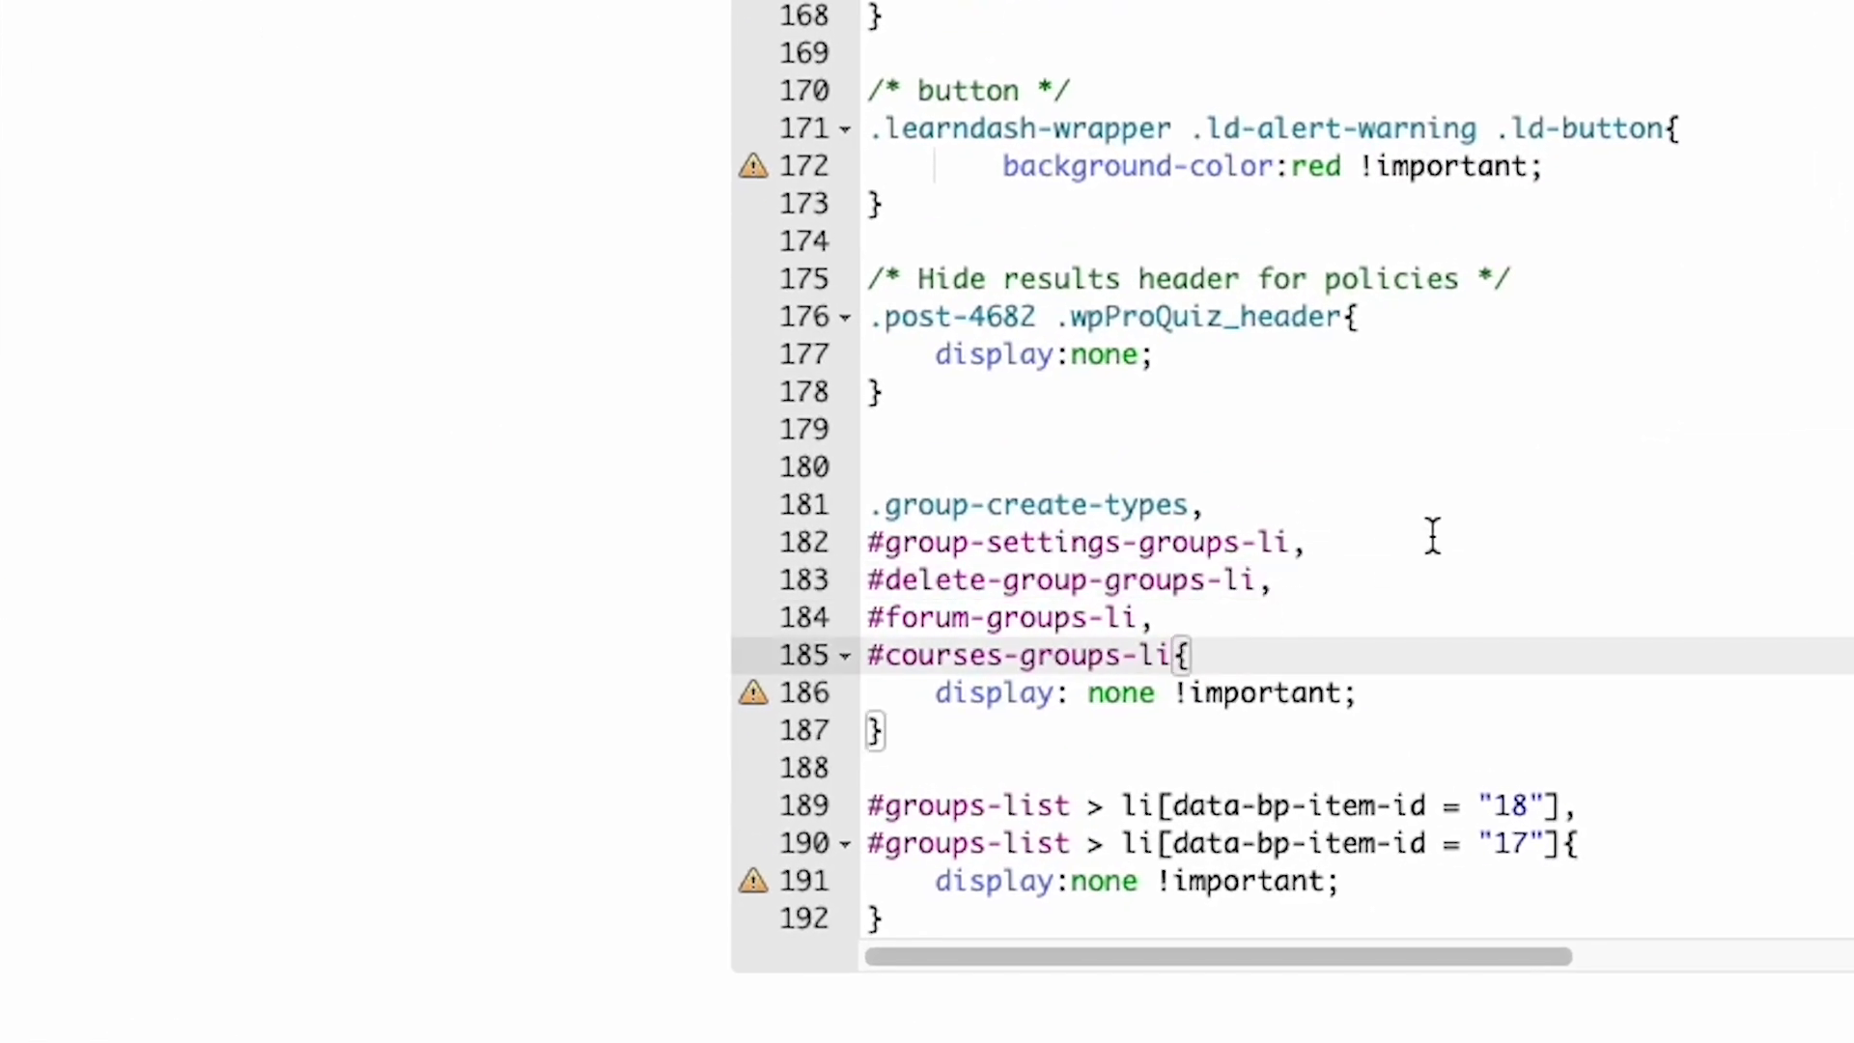
type(",")
key("Return")
type("#invite-groups-li")
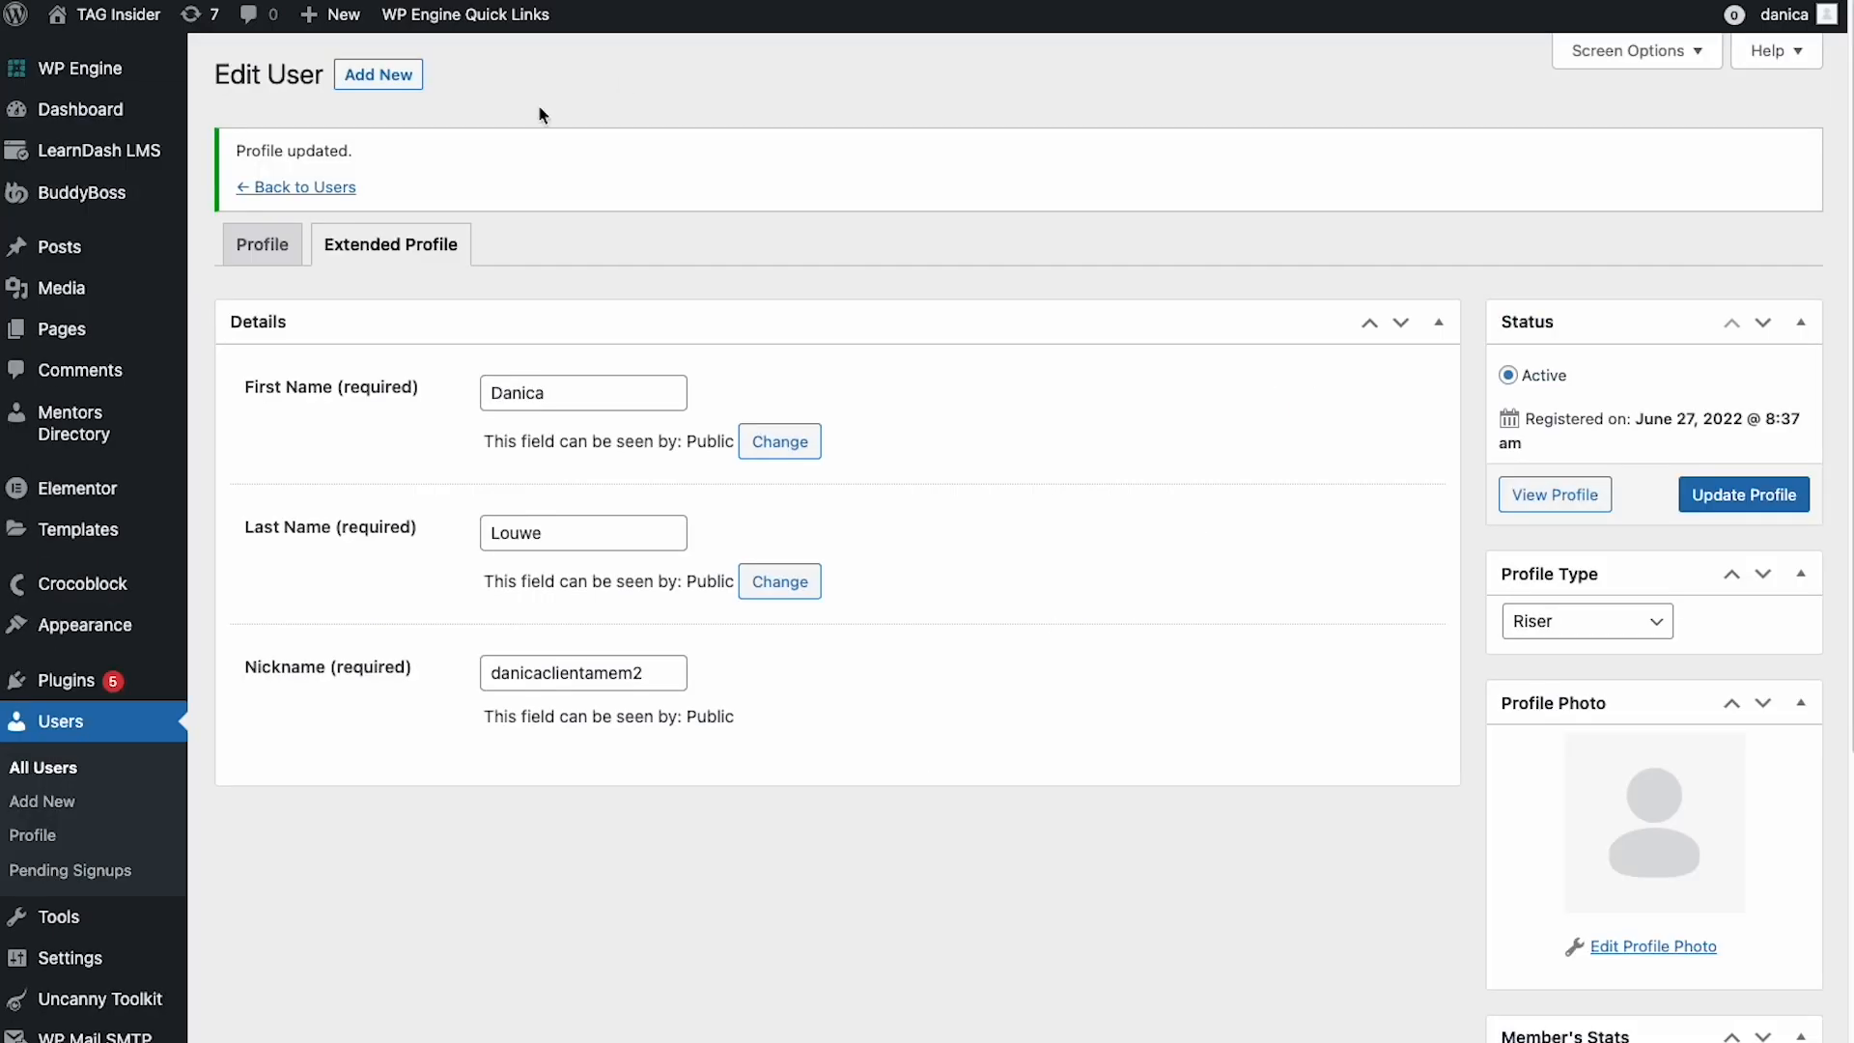
- Check the member's basic and extended profile pages and the options available for the member's profile type
left_click(281, 248)
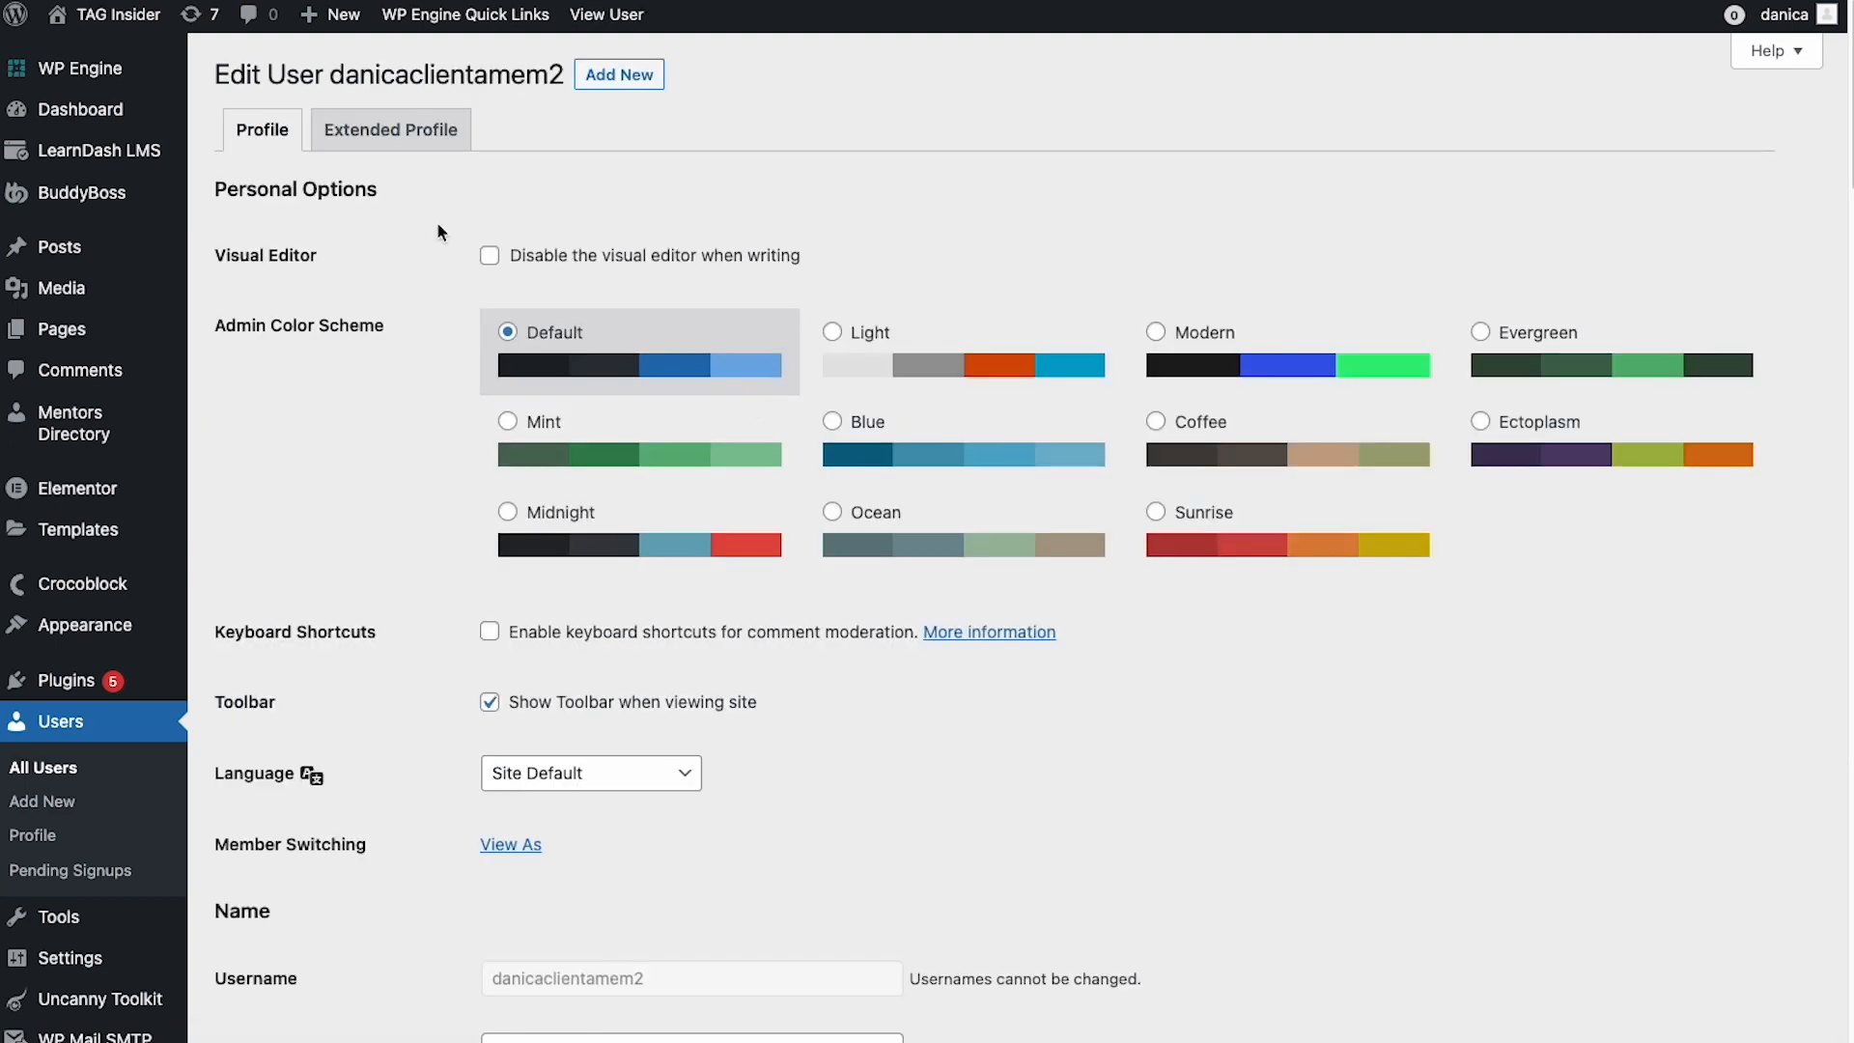
left_click(397, 134)
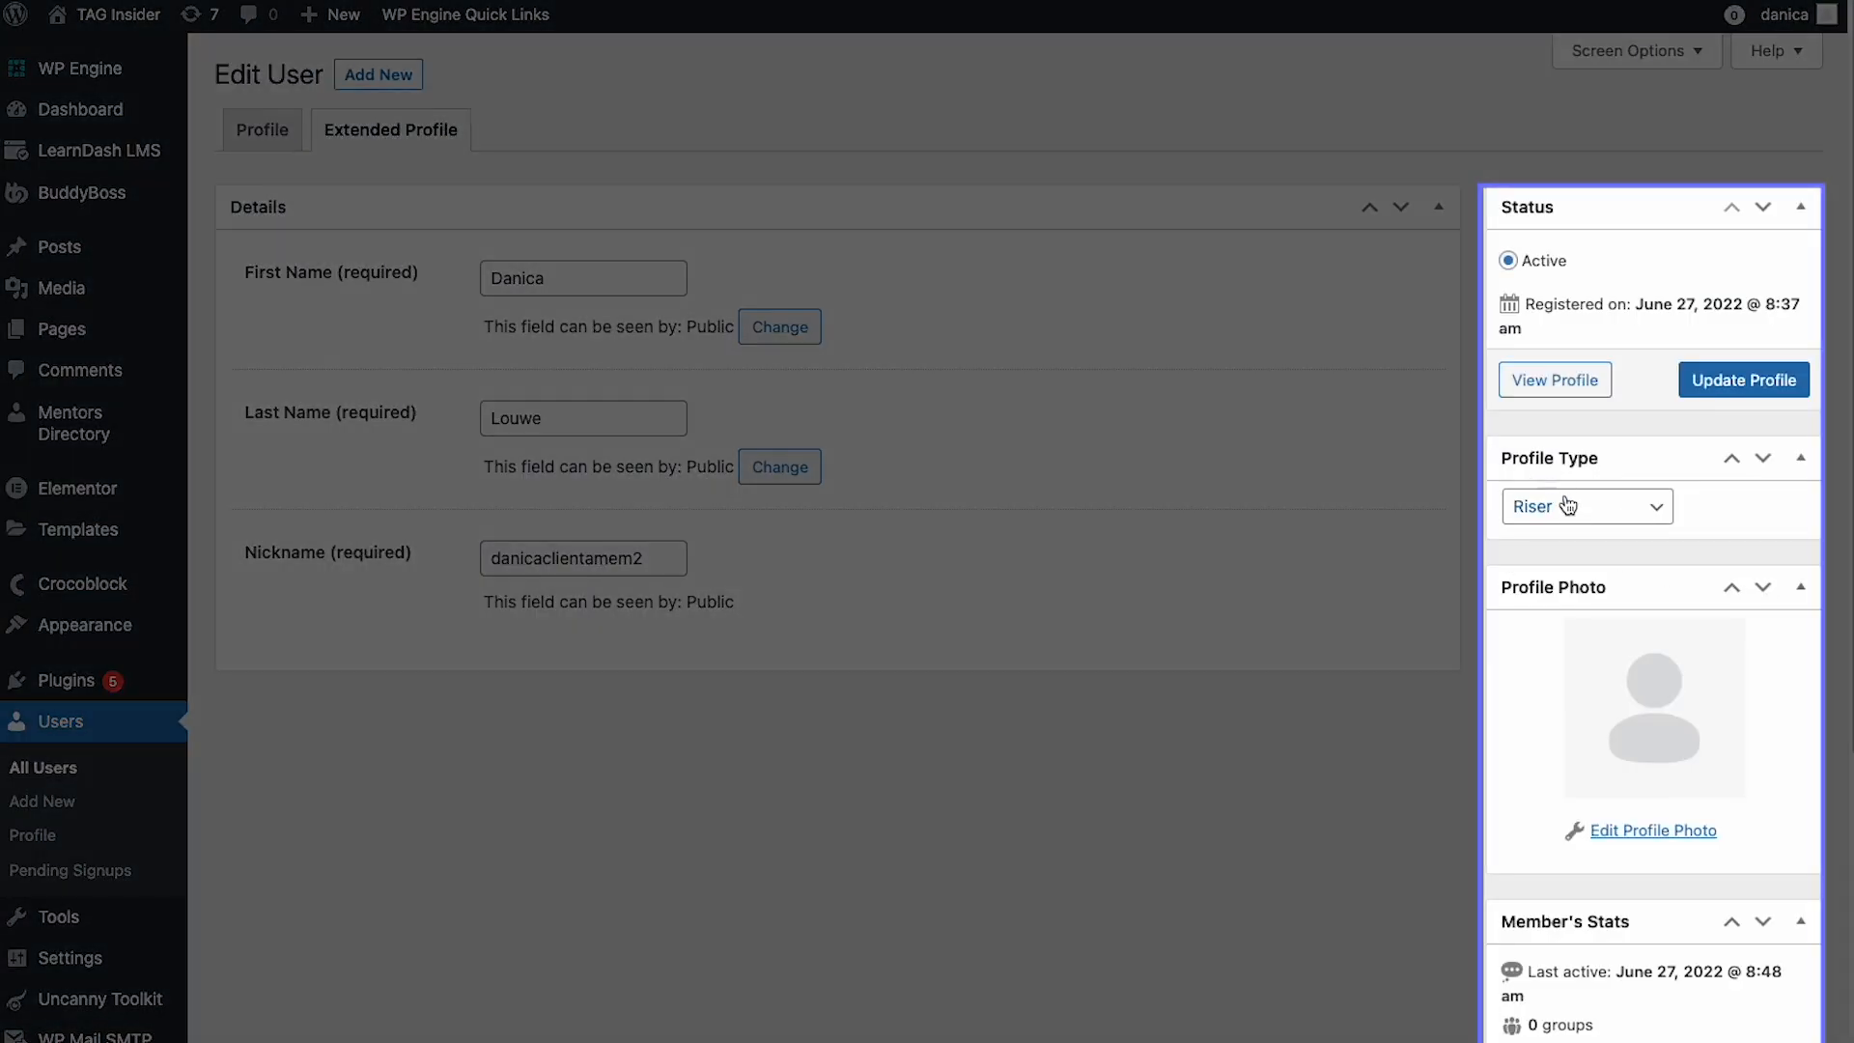
left_click(1568, 506)
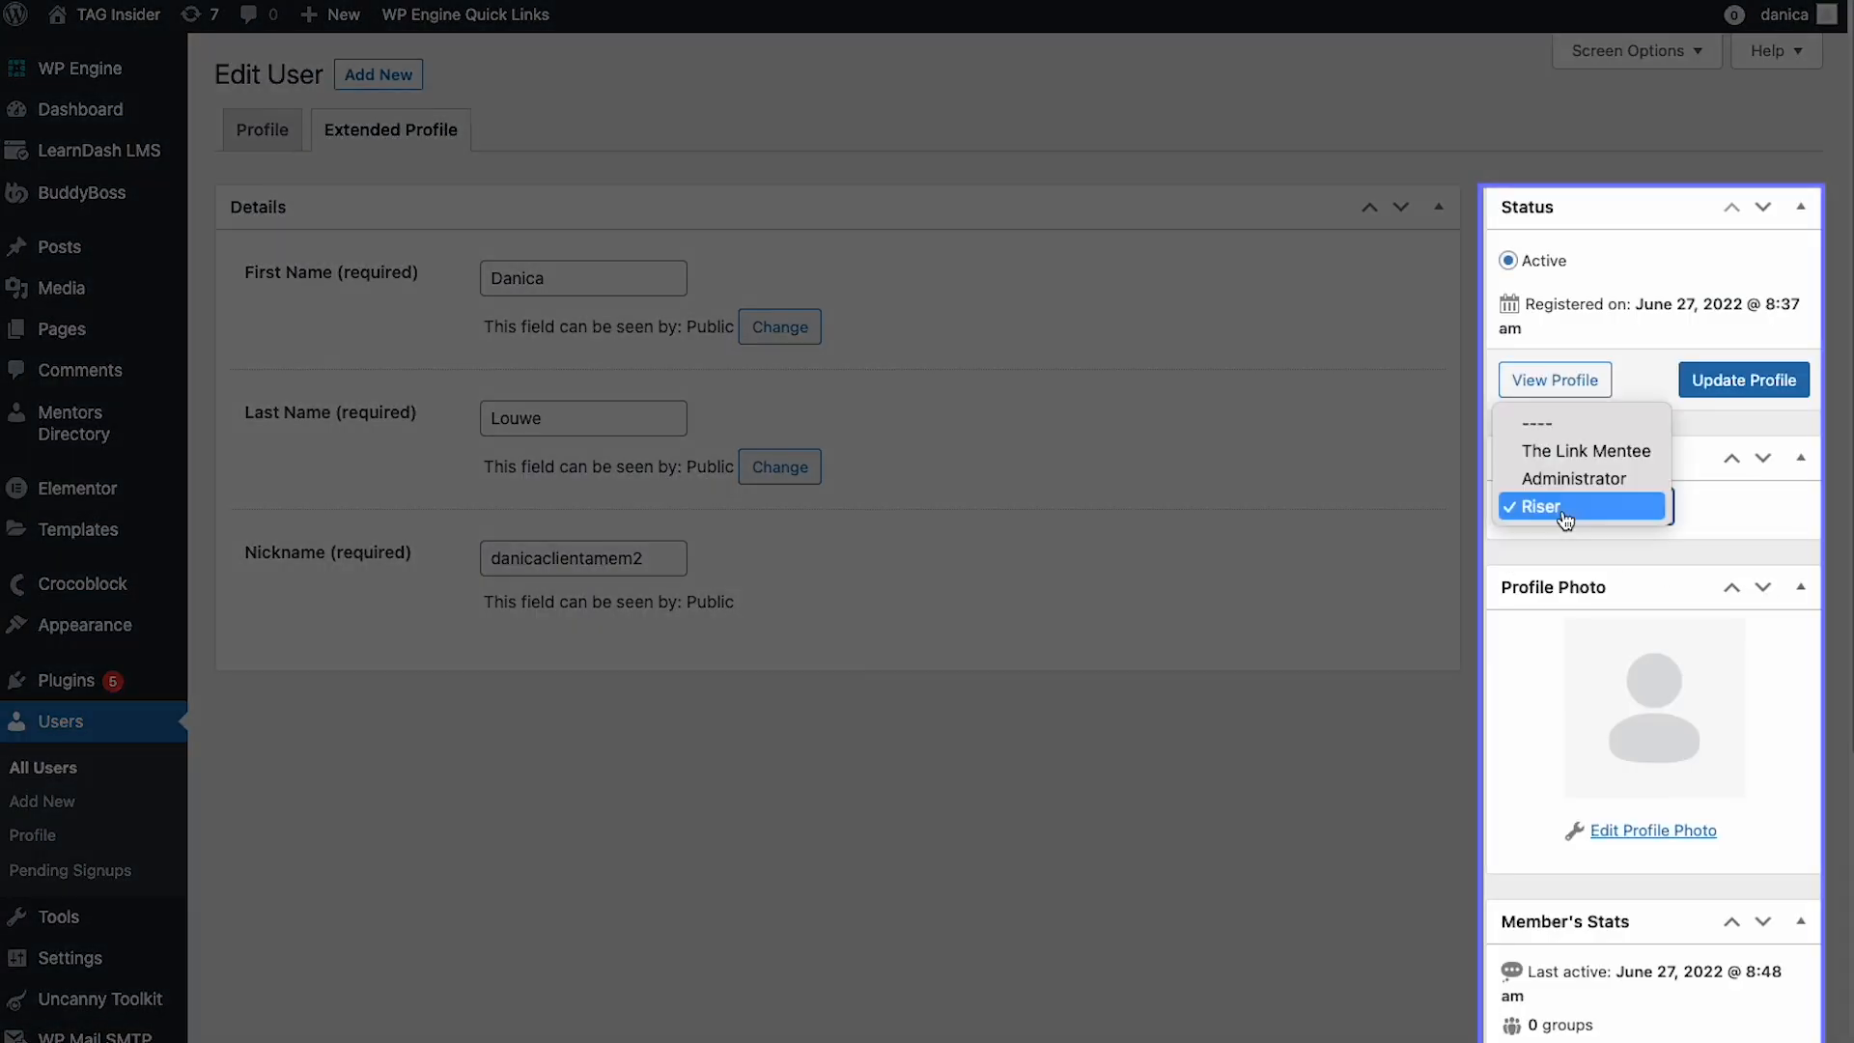
left_click(1493, 560)
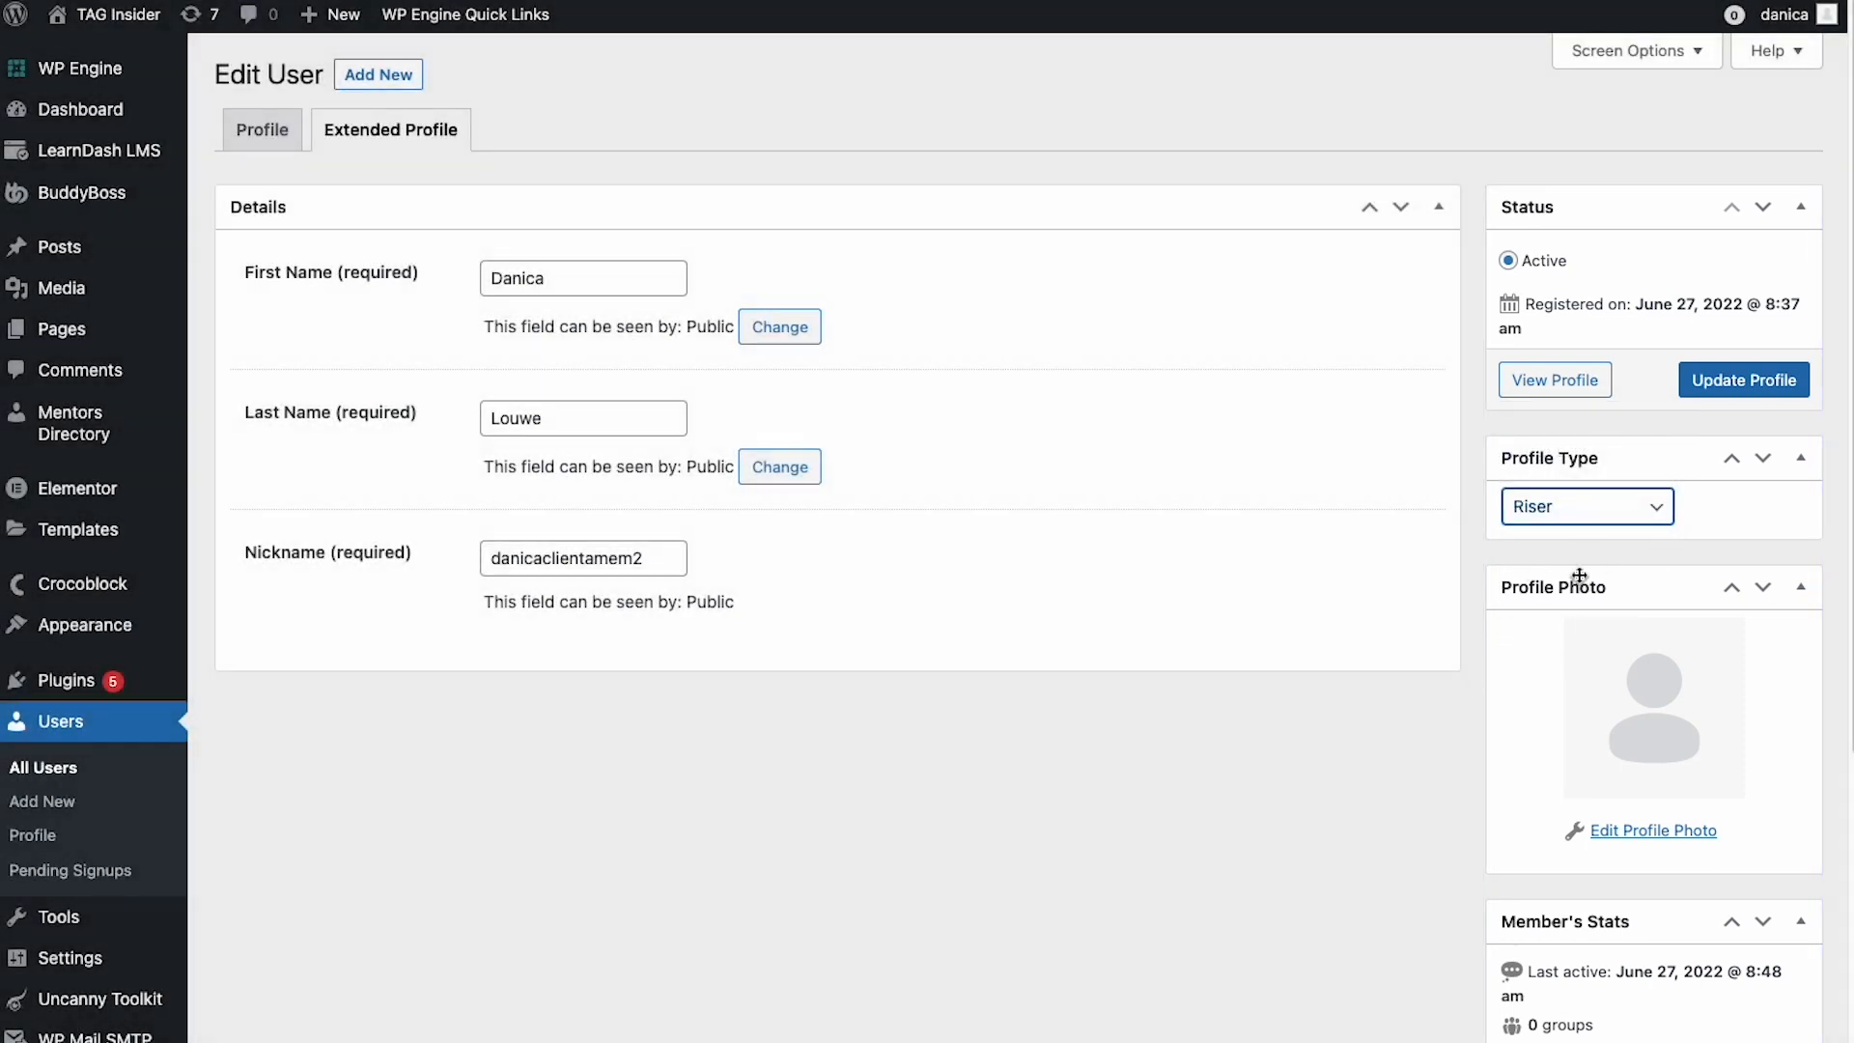